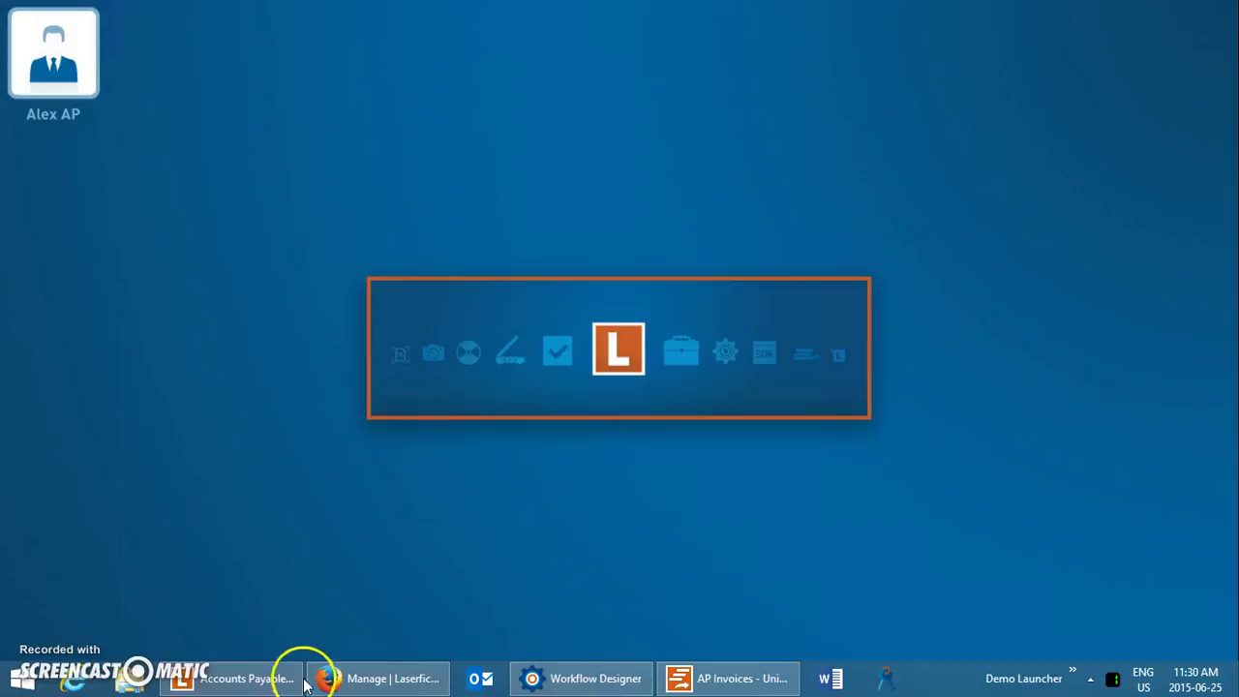
Switch to Laserfiche Forms in Firefox, open the Purchase Order process's Order Request form for editing, and look through its fields
left_click(368, 680)
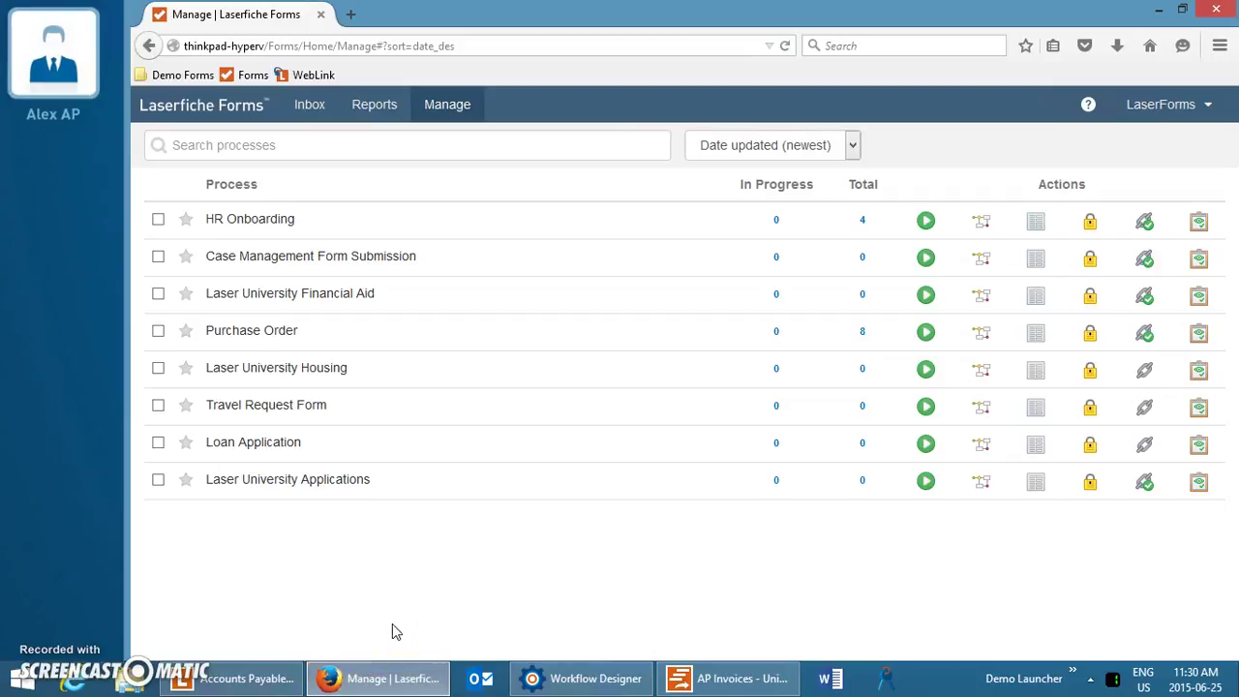
left_click(1043, 339)
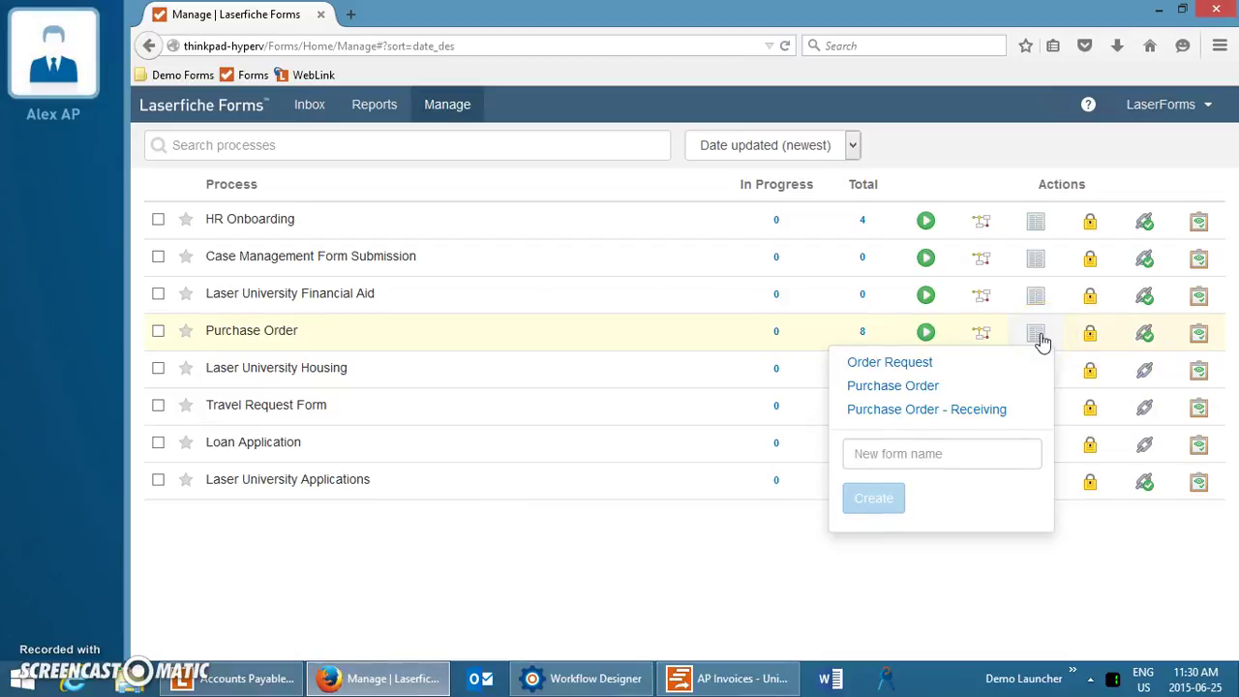
left_click(901, 361)
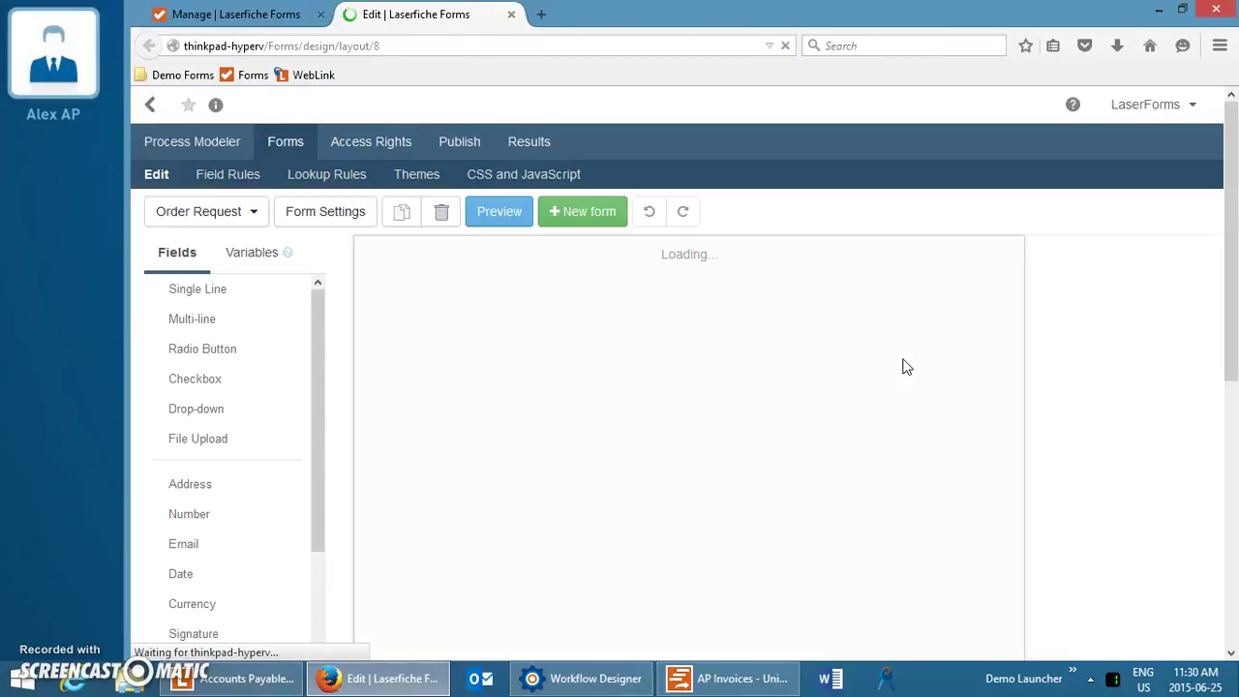
scroll(910, 382, "down", 5)
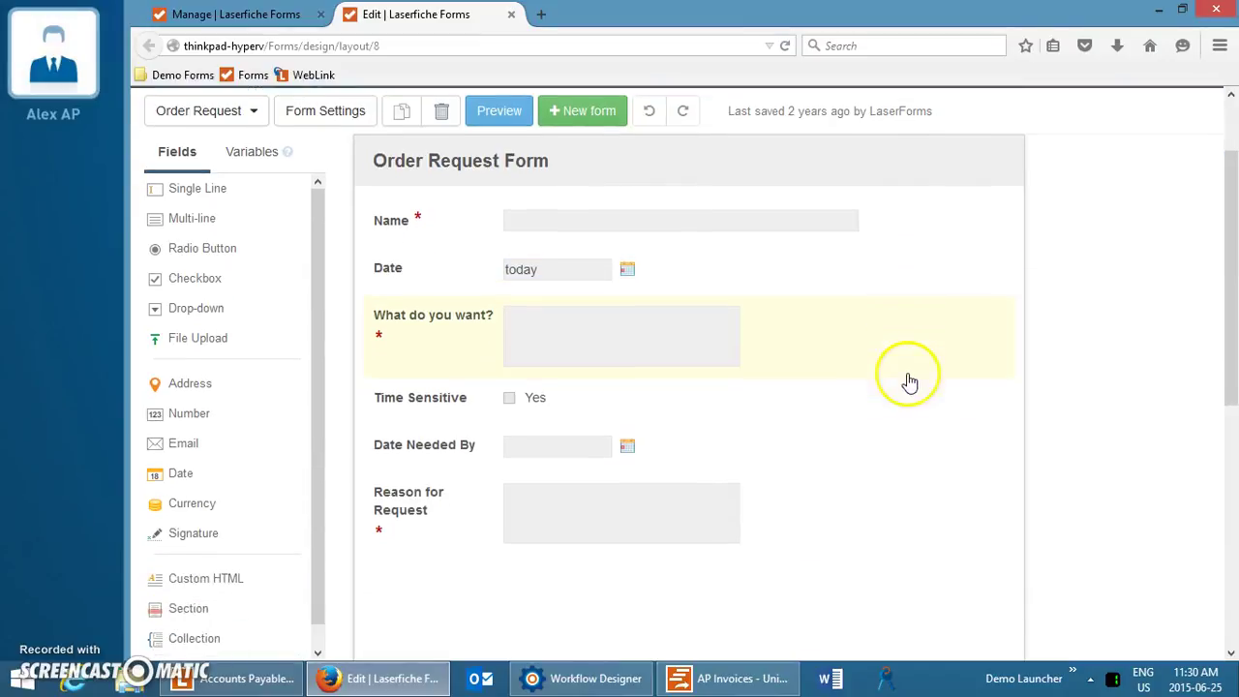
scroll(261, 445, "down", 3)
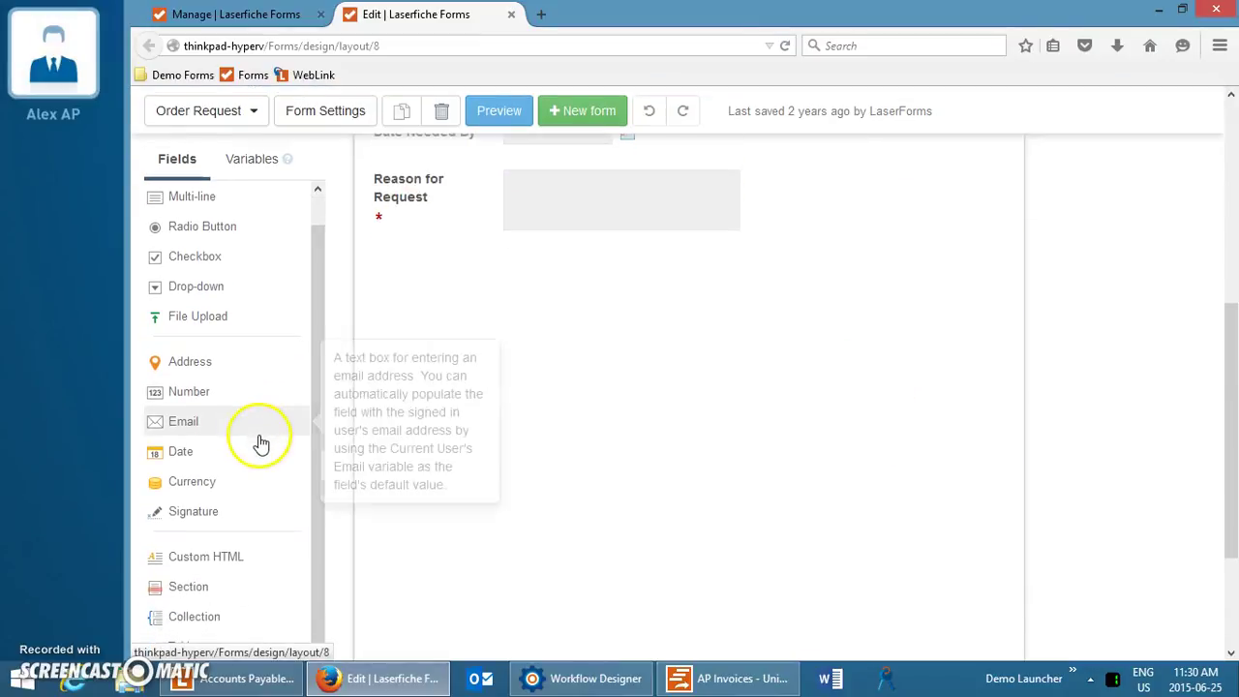
scroll(264, 449, "up", 5)
scroll(261, 449, "up", 1)
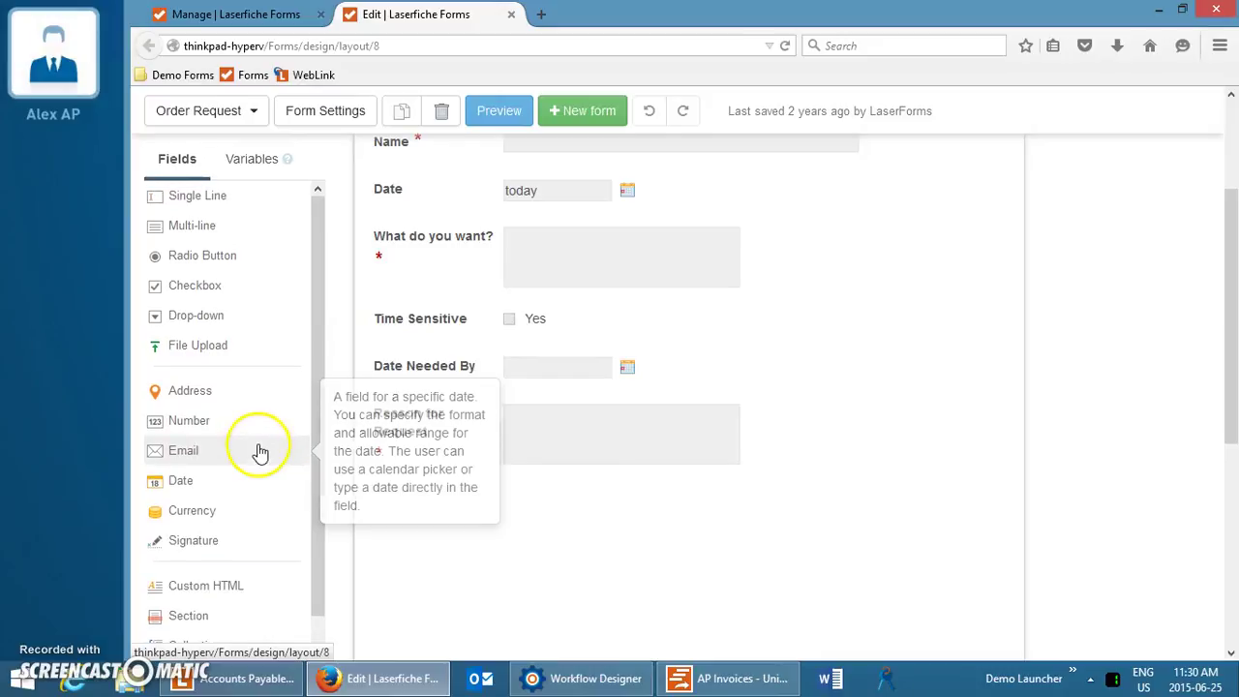
scroll(627, 397, "up", 3)
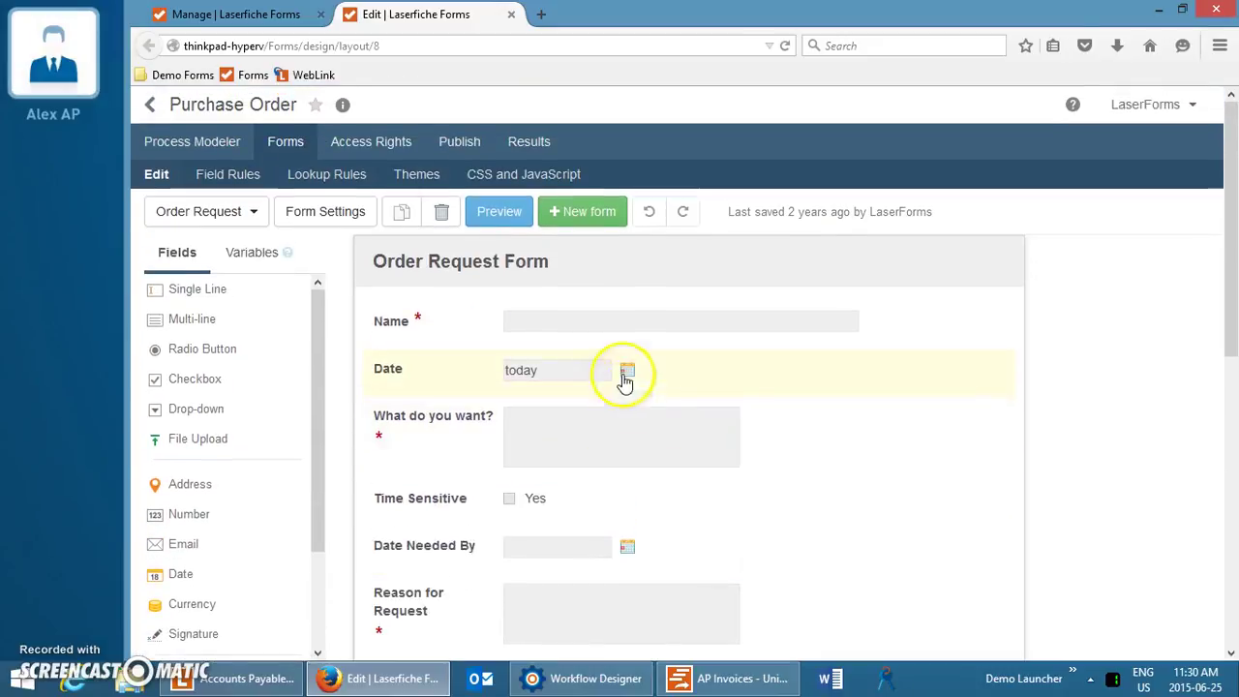
scroll(1234, 312, "down", 1)
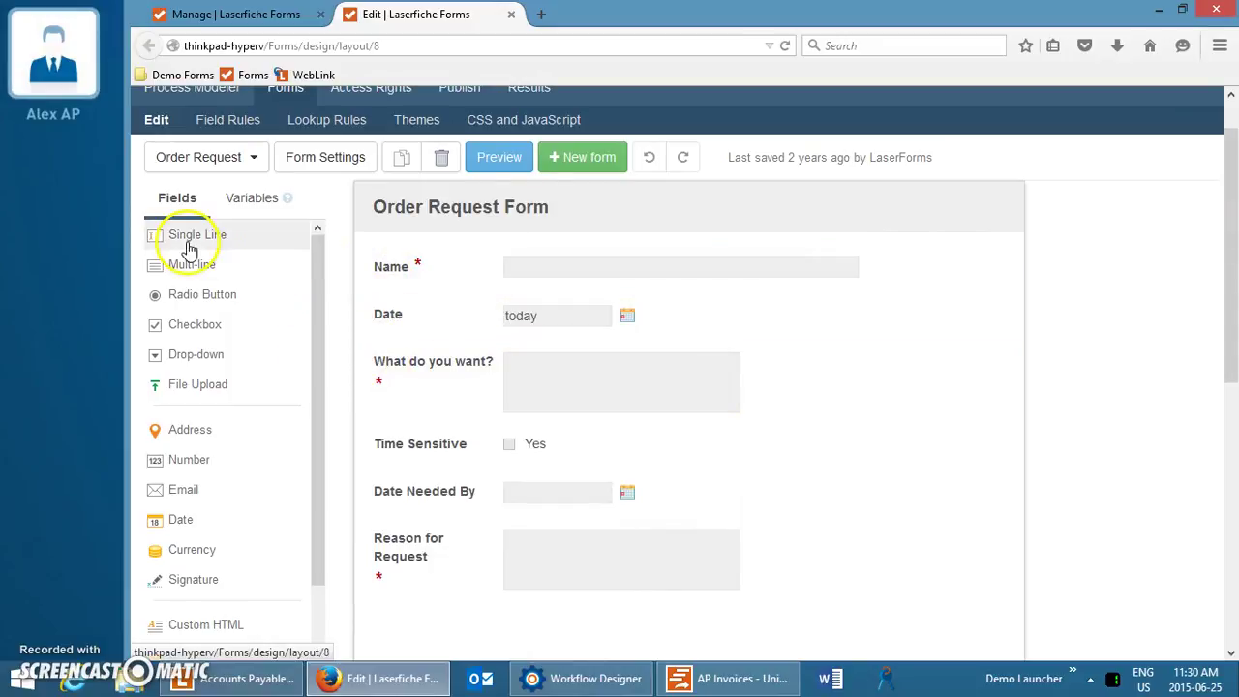
View the basic settings of the Name field on the Order Request form, and close them without changes
left_click_drag(178, 242, 236, 281)
mouse_move(429, 265)
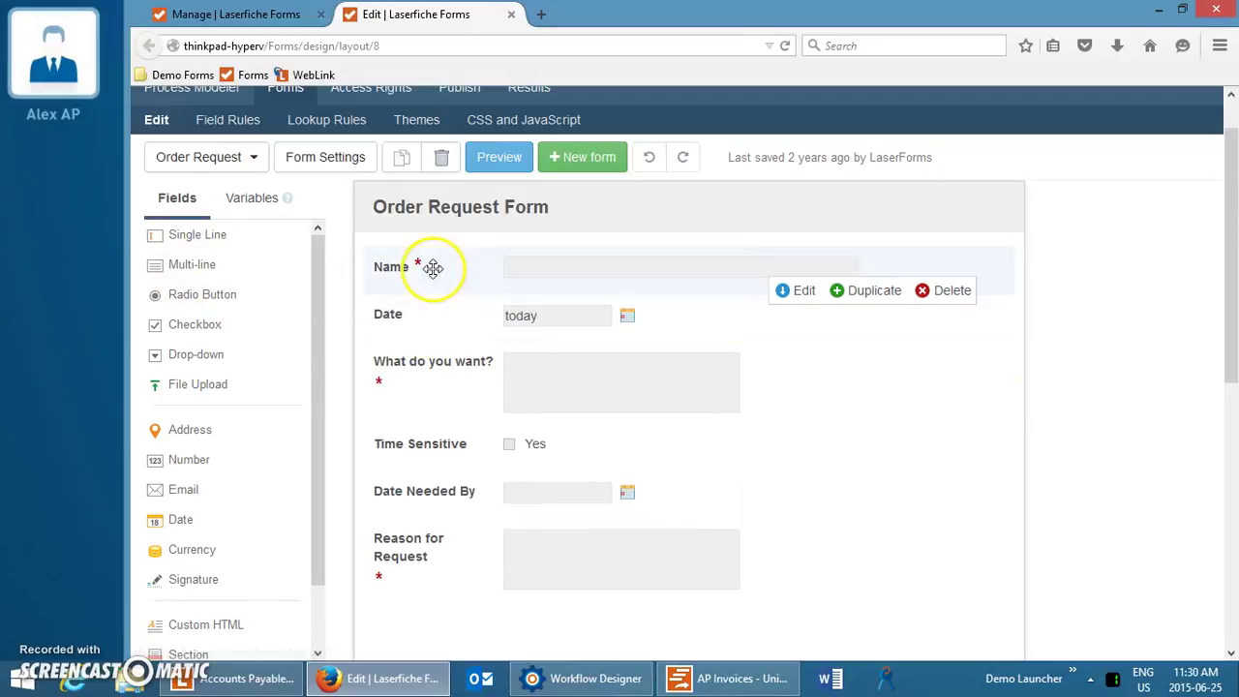
left_click(786, 304)
scroll(1229, 383, "down", 1)
mouse_move(1237, 385)
left_mouse_down()
mouse_move(1234, 456)
mouse_move(1234, 361)
left_mouse_up()
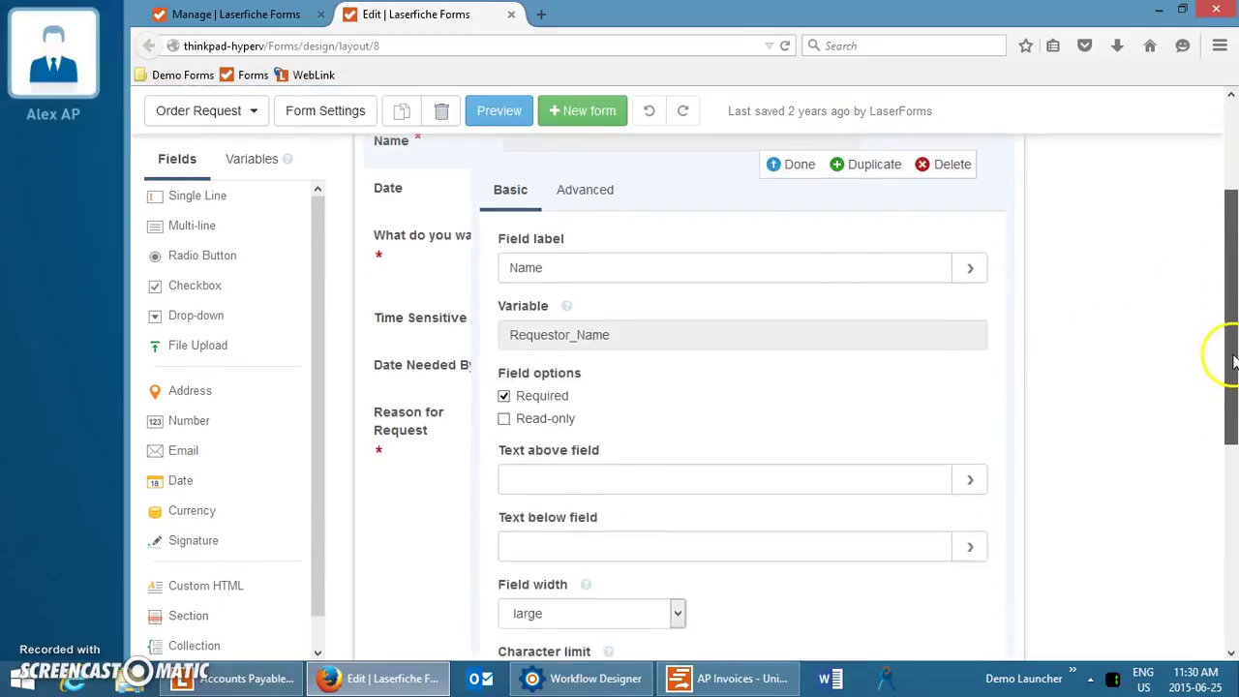
left_click(797, 167)
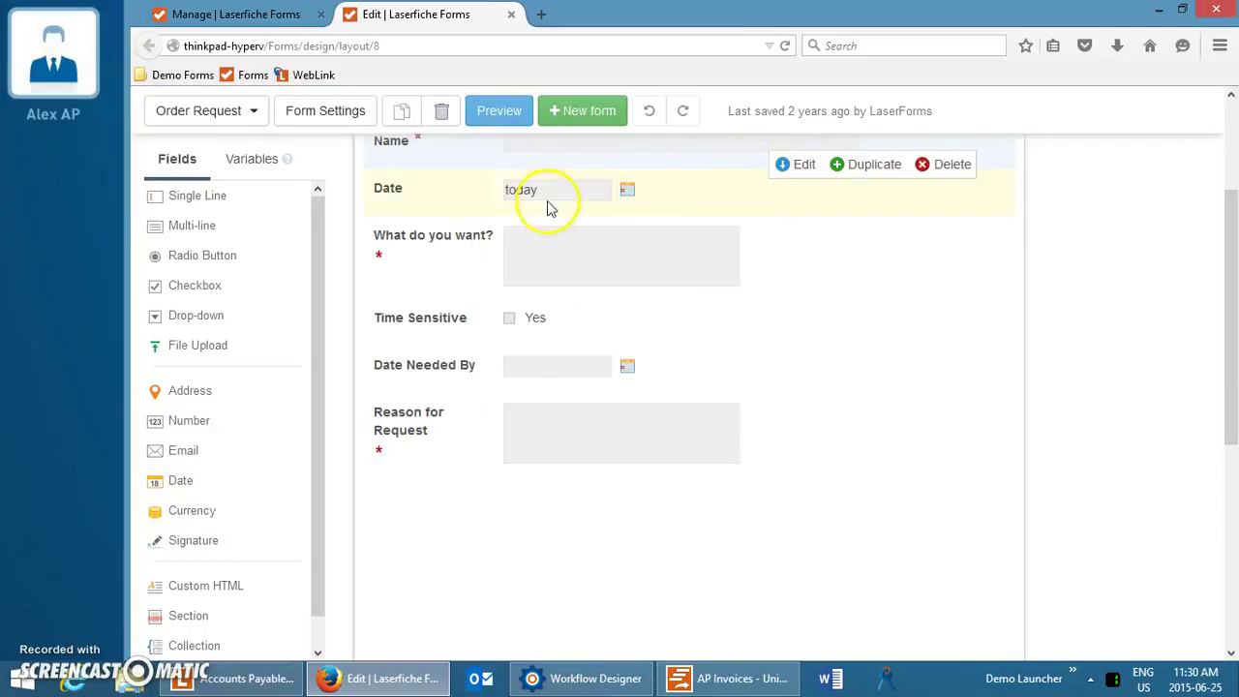
left_click_drag(1230, 215, 1235, 165)
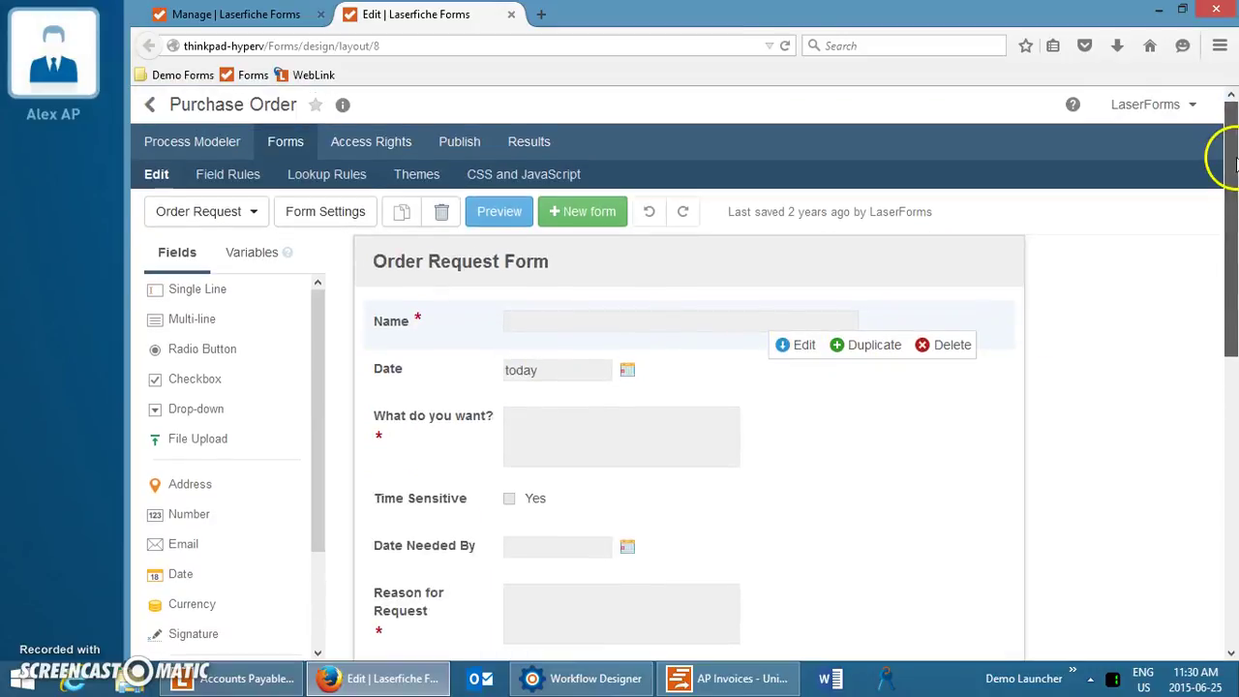
Open the Purchase Order form of the same process and look through its fields
left_click(221, 213)
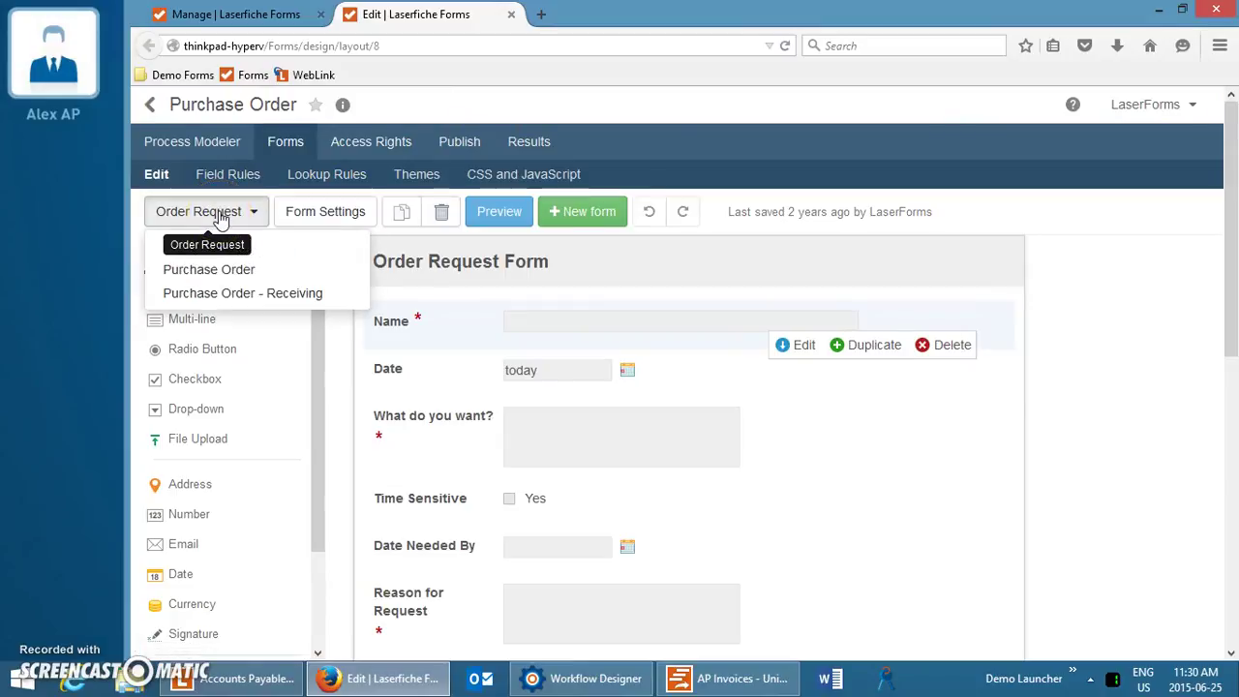
left_click(217, 271)
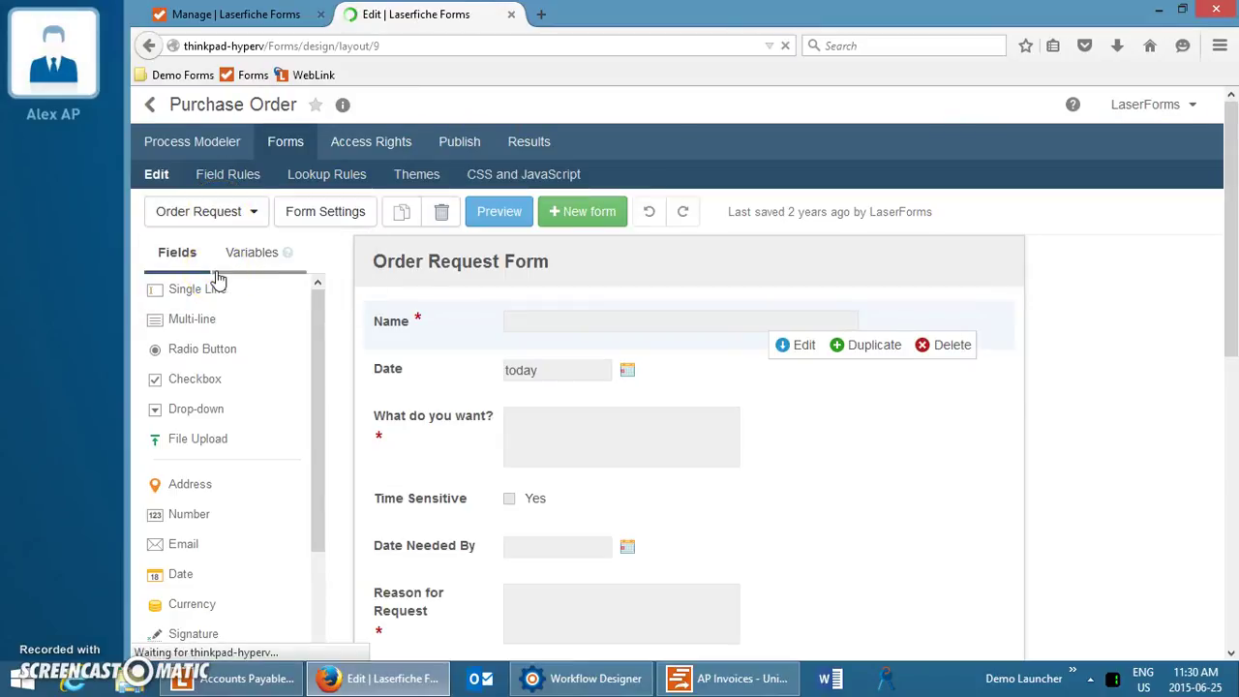
left_click_drag(1230, 330, 1231, 374)
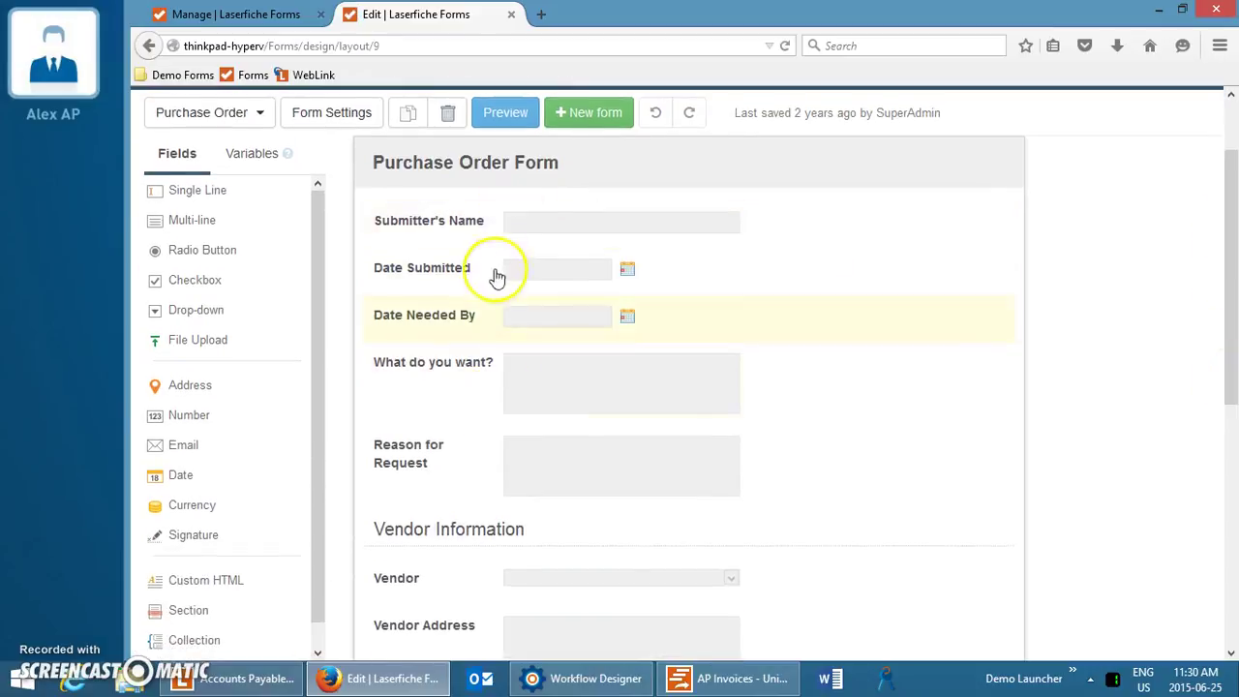
left_click_drag(1227, 312, 1234, 415)
left_click(1232, 233)
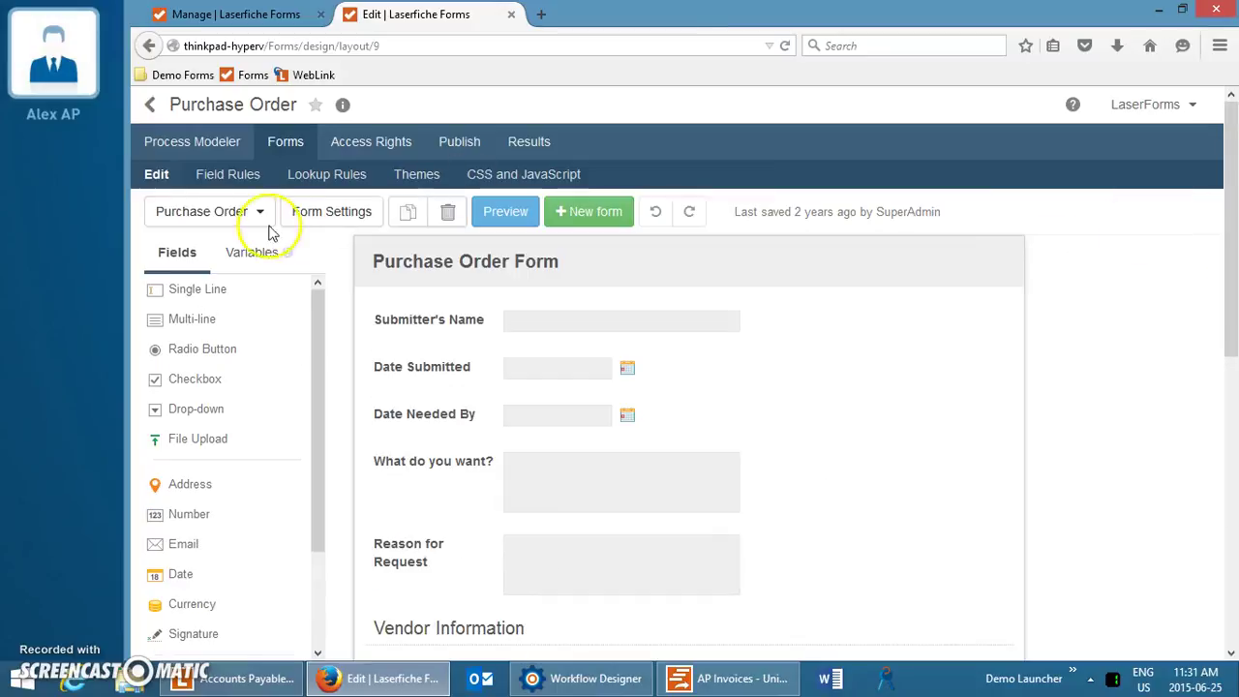
Open the Purchase Order - Receiving form and examine its fields, including the Item(s) Ordered table
left_click(253, 213)
left_click(198, 292)
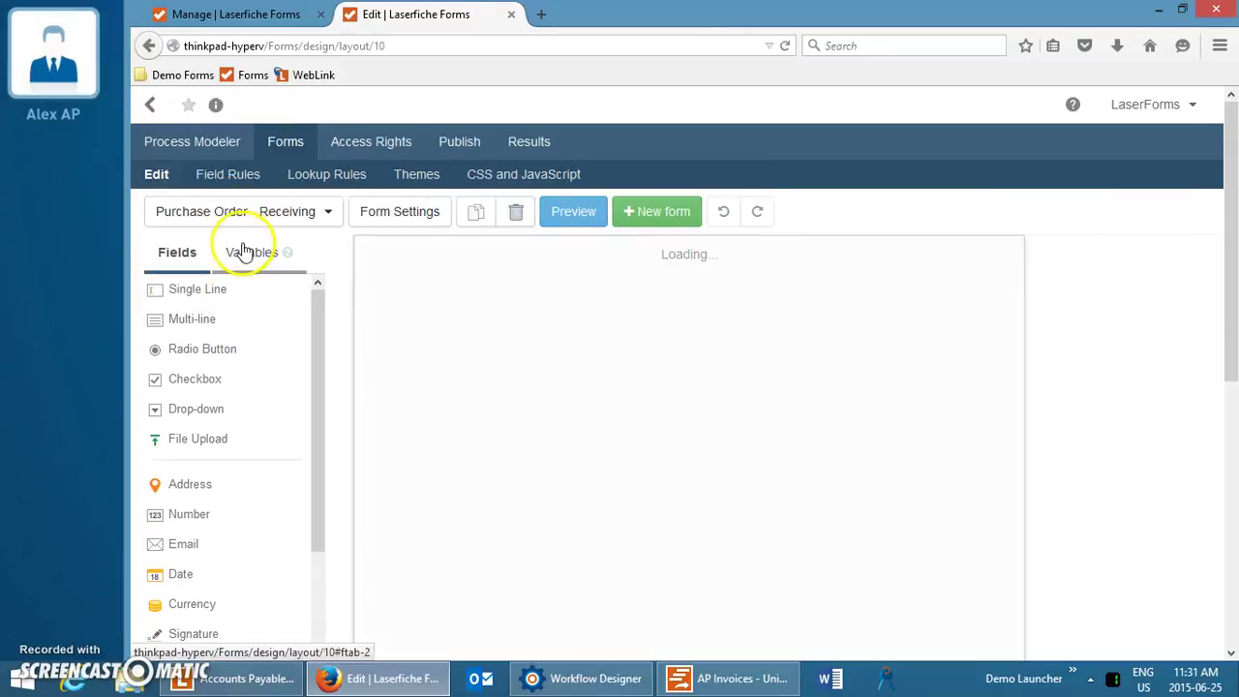
left_click_drag(1236, 207, 1226, 445)
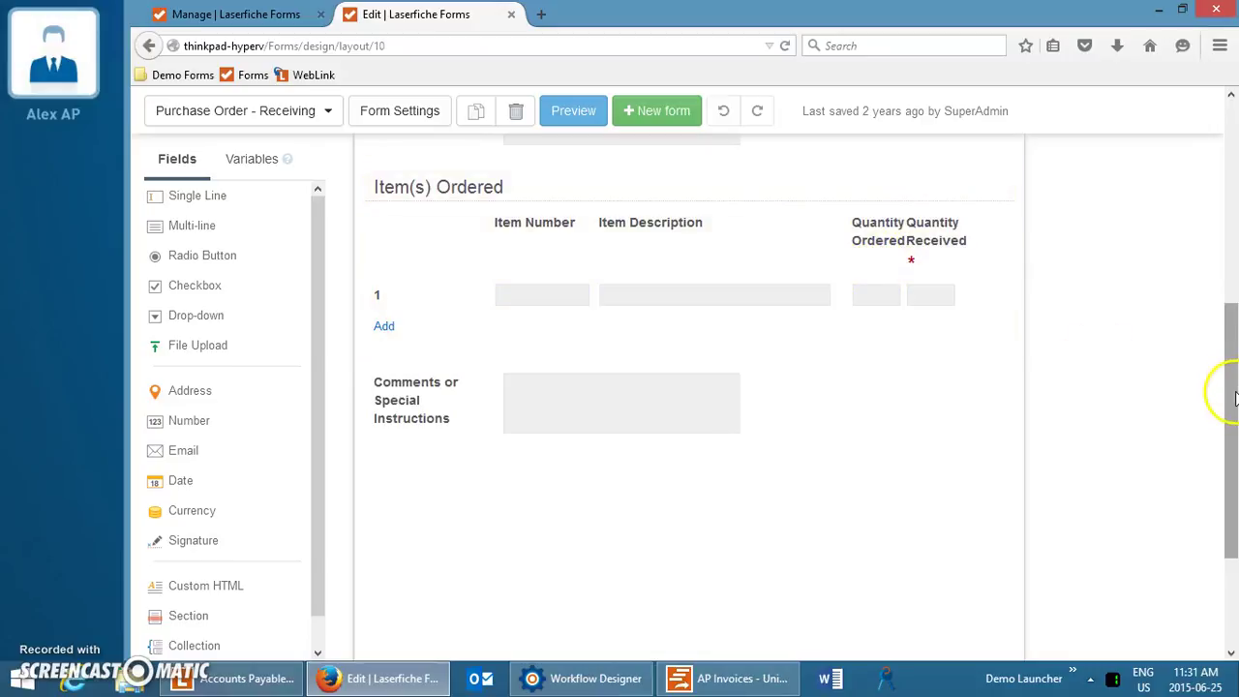
left_click_drag(1235, 397, 1222, 83)
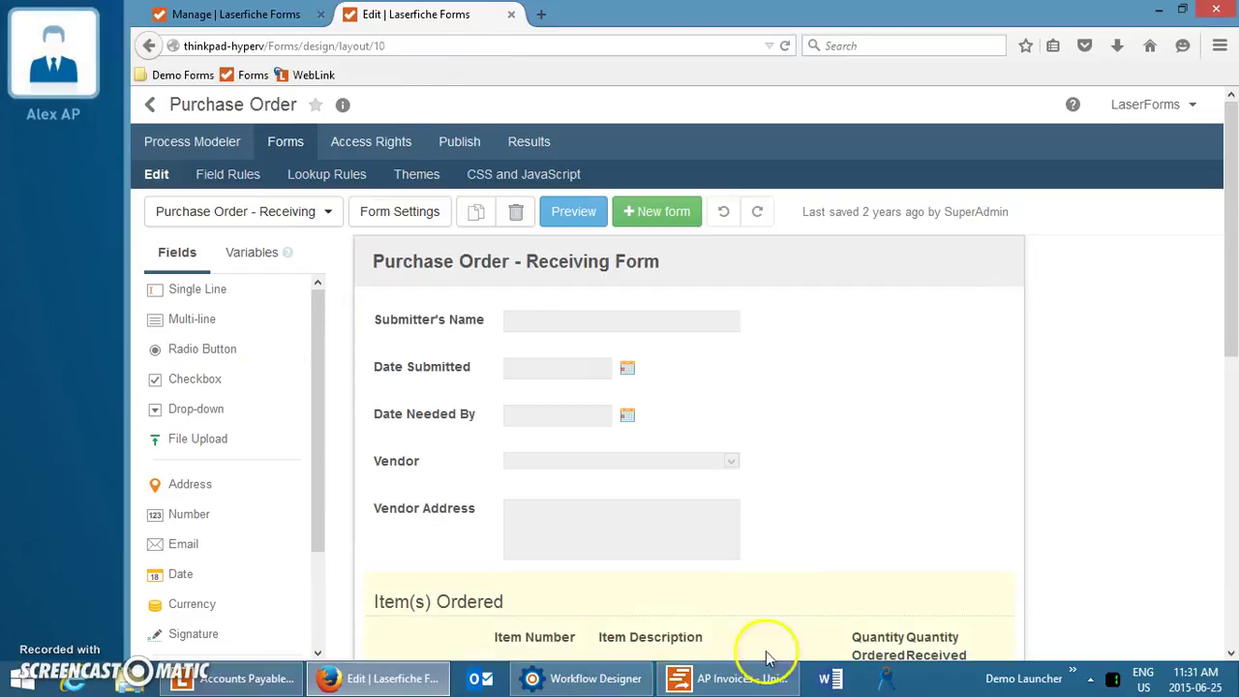
Open the Purchase Order process diagram and examine its flow from Start to End
left_click(221, 153)
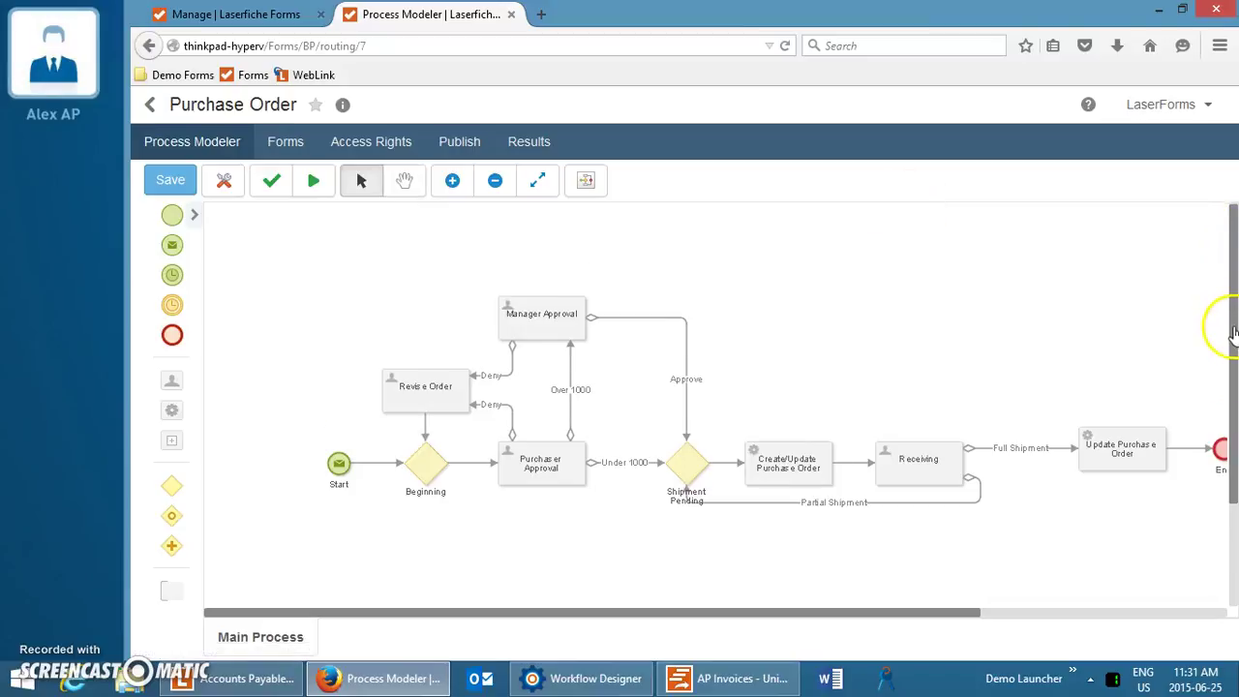
scroll(1234, 326, "down", 1)
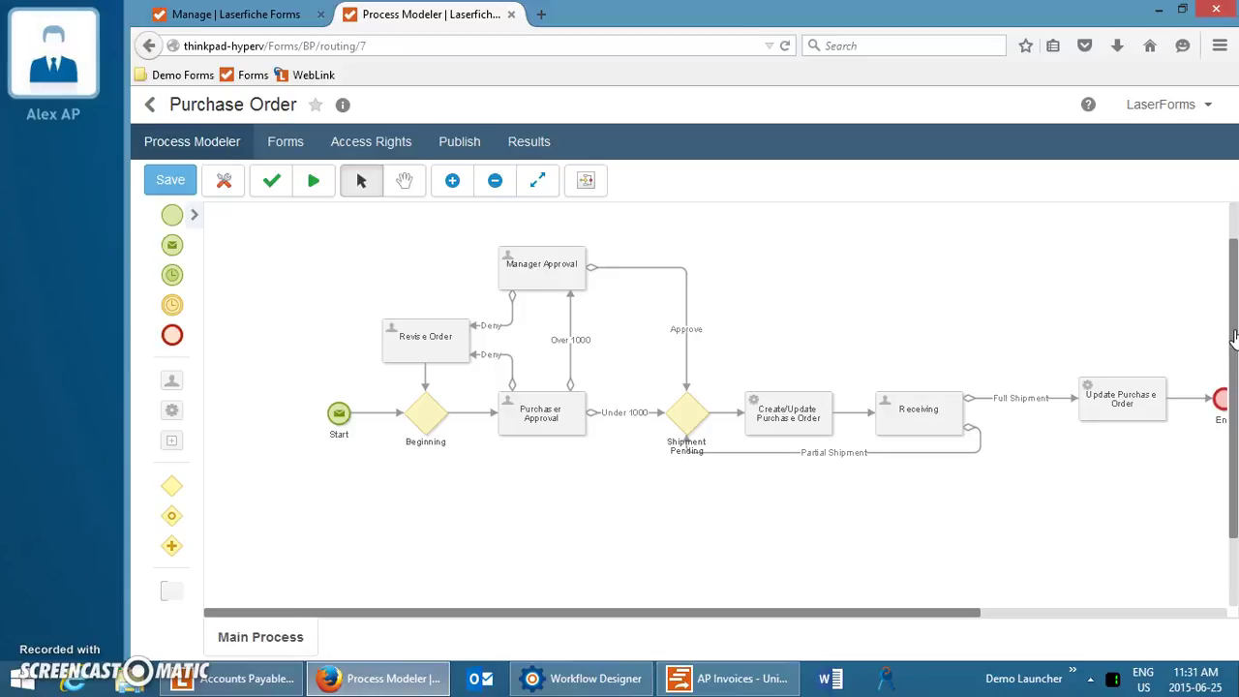
left_click_drag(955, 611, 1010, 623)
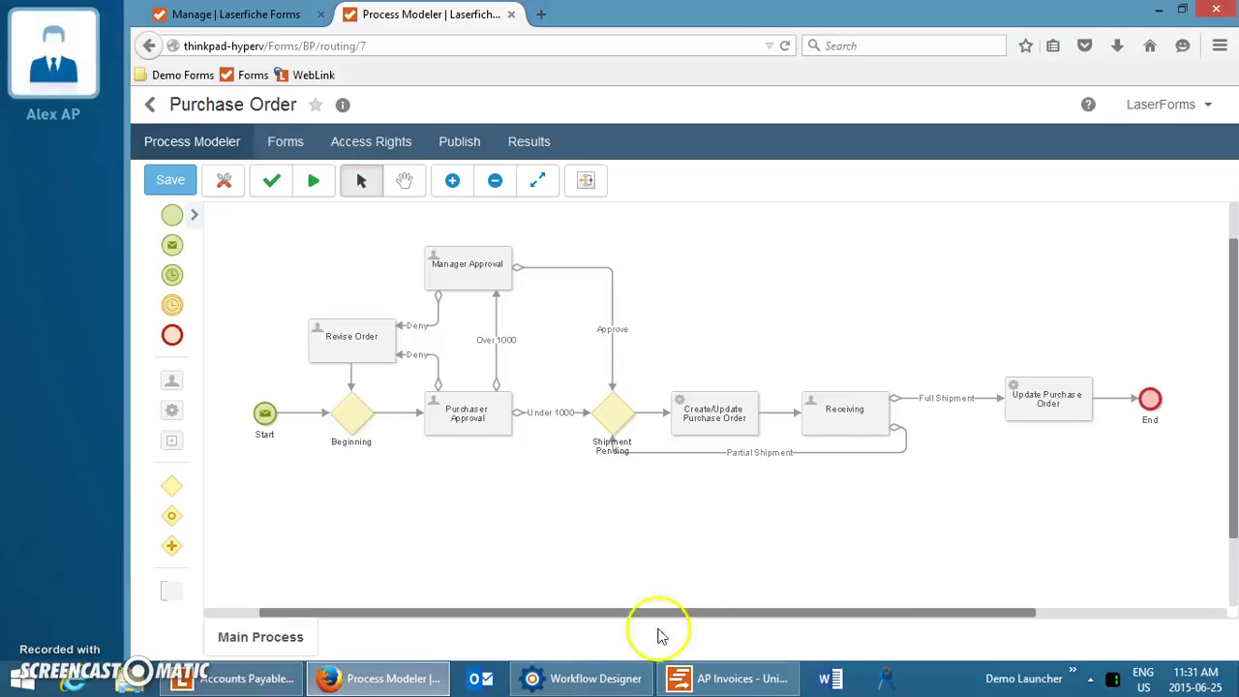
Switch to Workflow Designer and look through the AP - Invoice Approval workflow from its start to its end
mouse_move(584, 685)
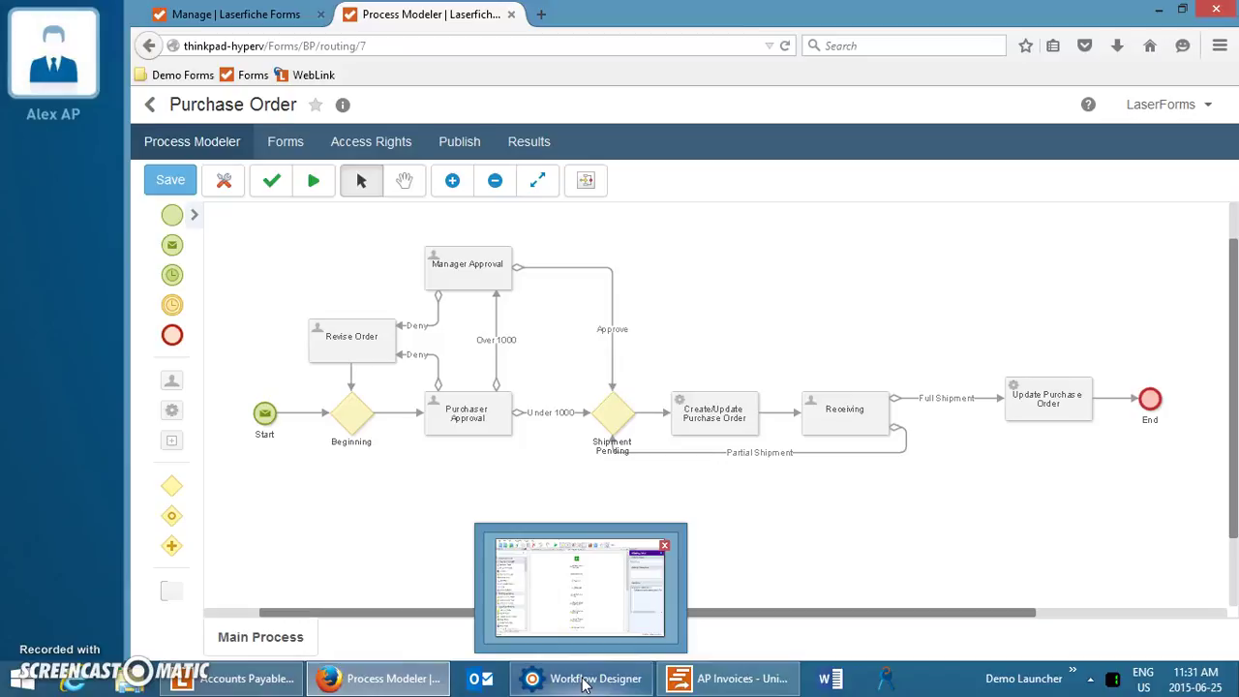
left_click(584, 684)
left_click(574, 496)
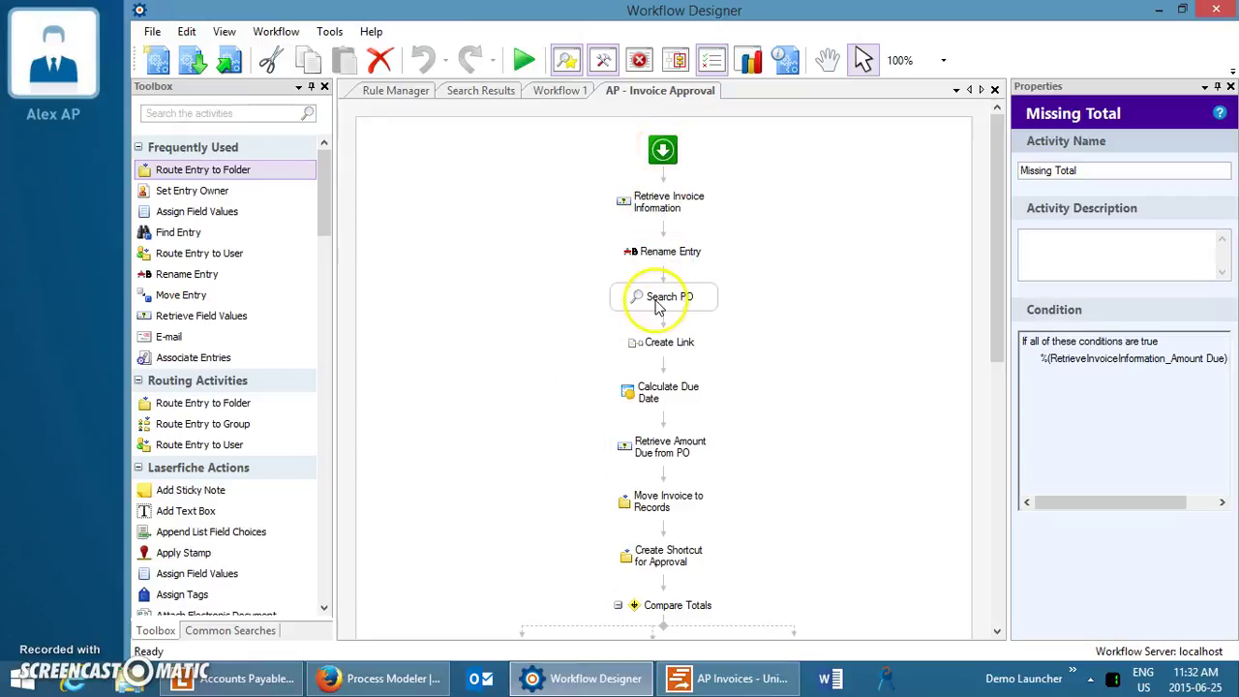
left_click_drag(1001, 350, 978, 610)
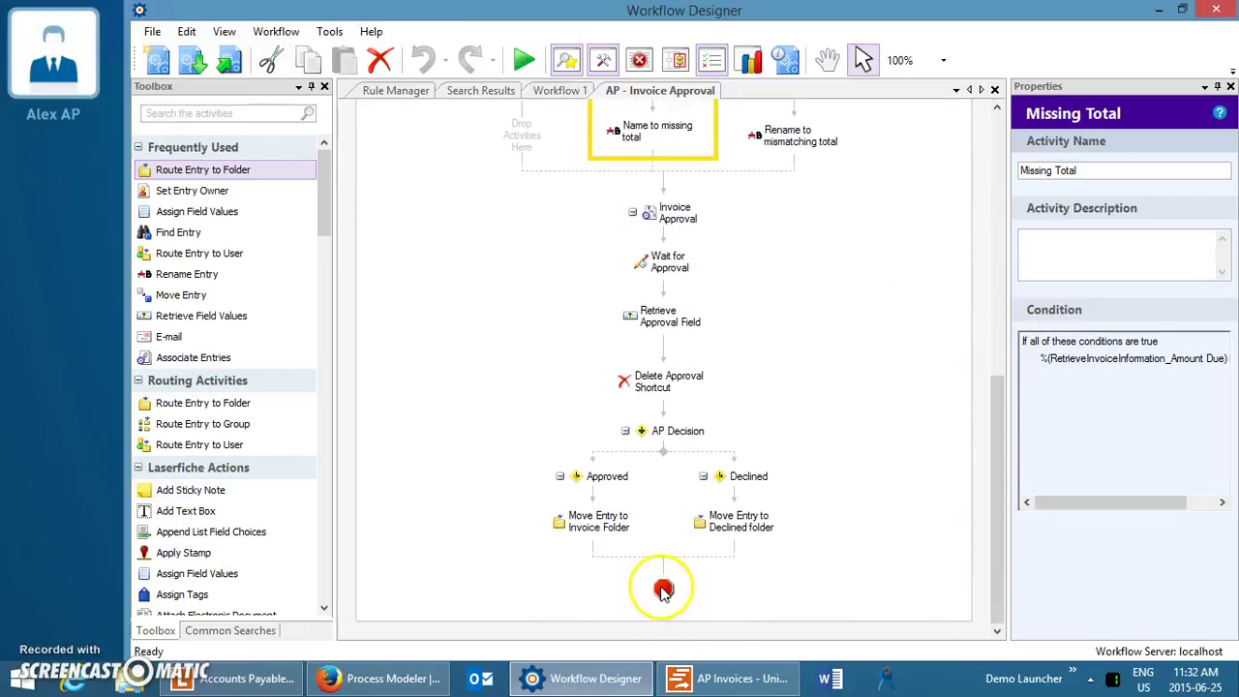
left_click_drag(995, 543, 1016, 277)
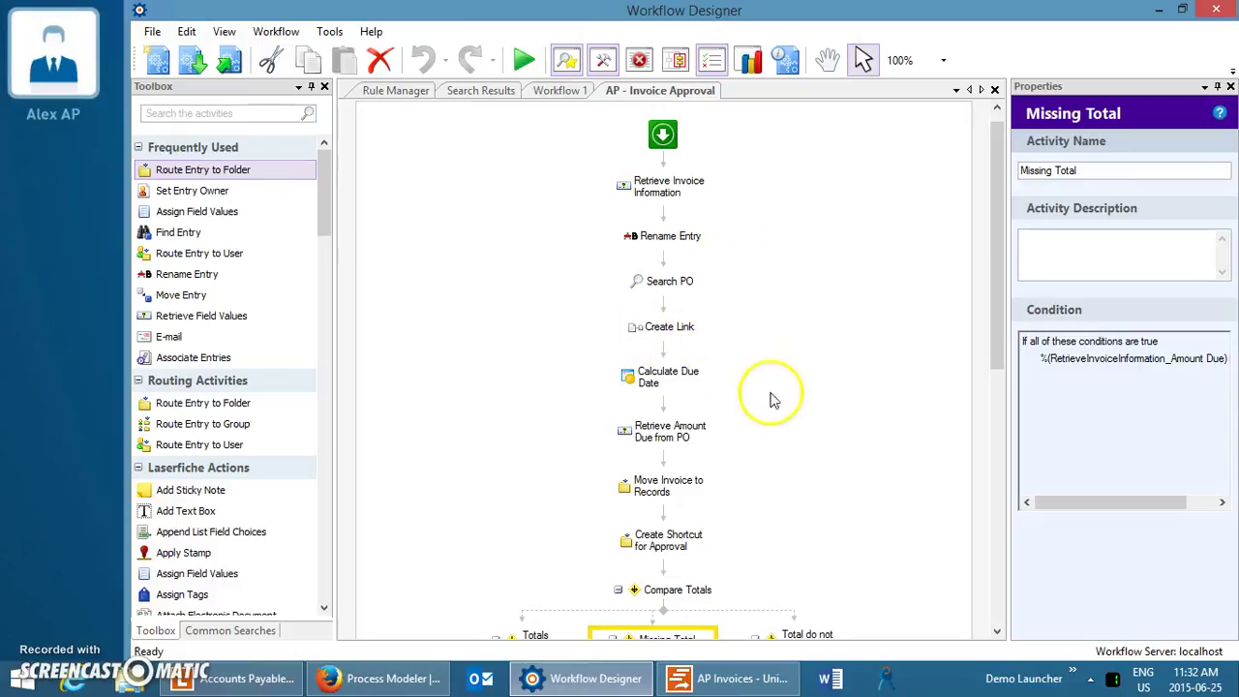
Examine the Compare Totals decision and the properties of its Totals match and Missing Total branches
left_click_drag(1001, 293, 1004, 390)
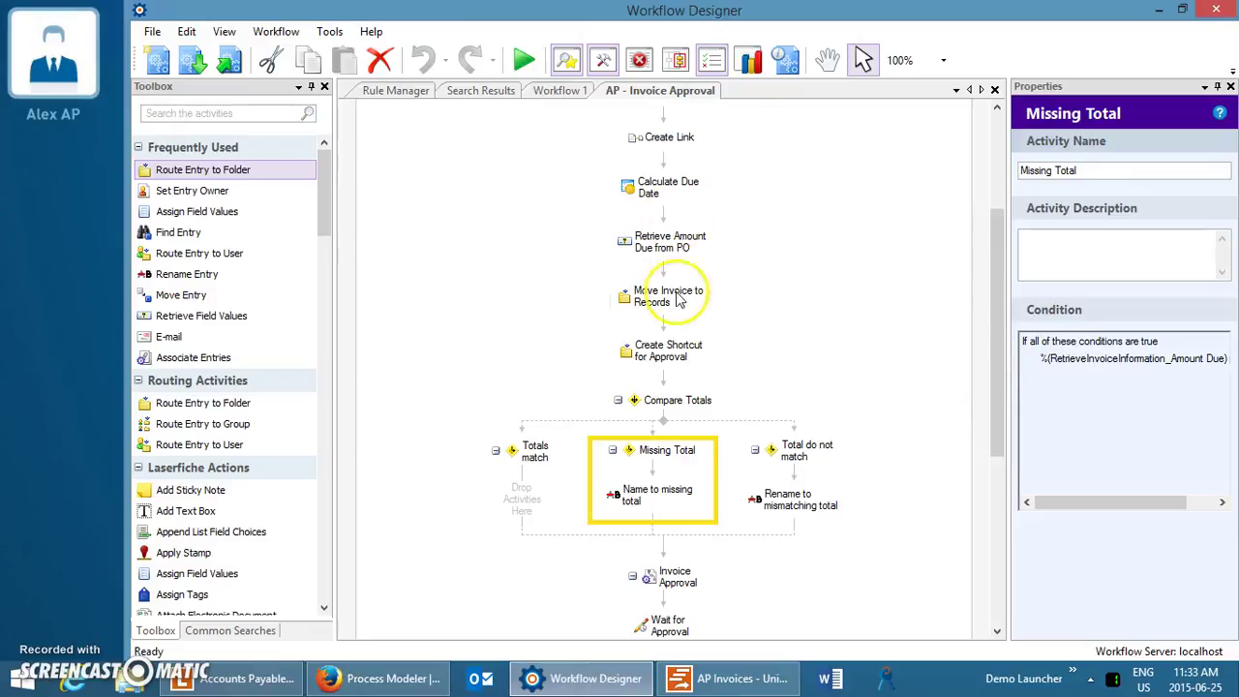
left_click_drag(1005, 385, 1001, 414)
left_click(668, 334)
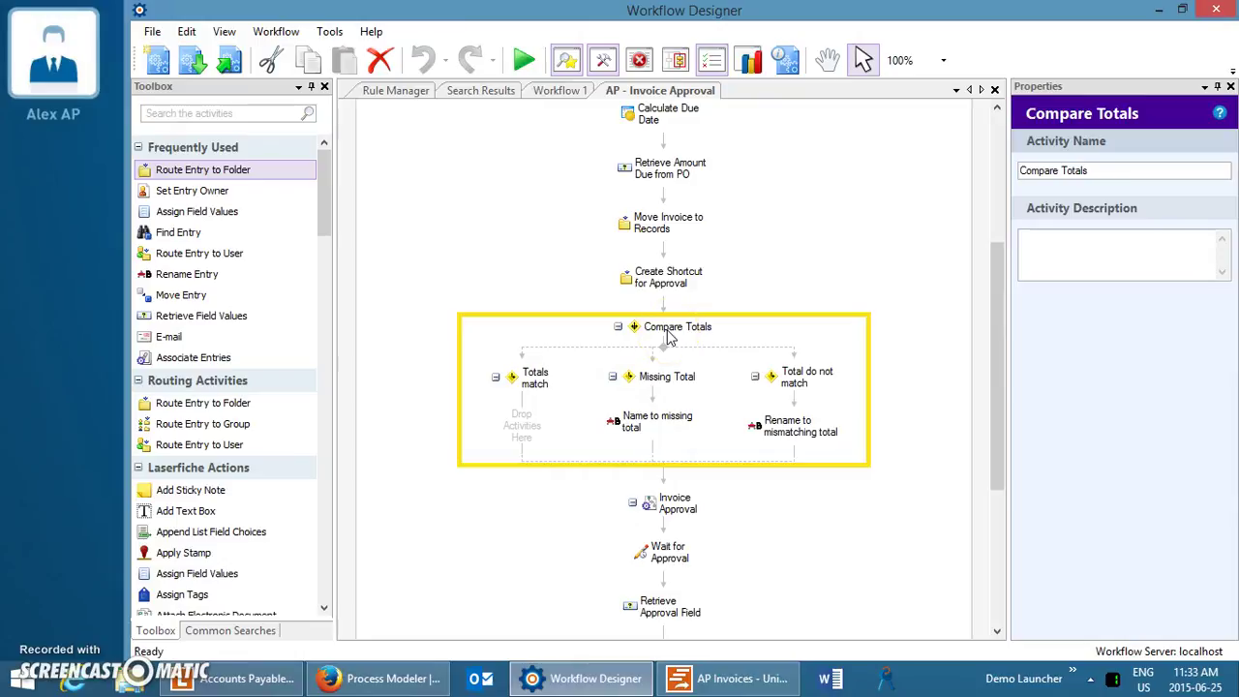
left_click(534, 382)
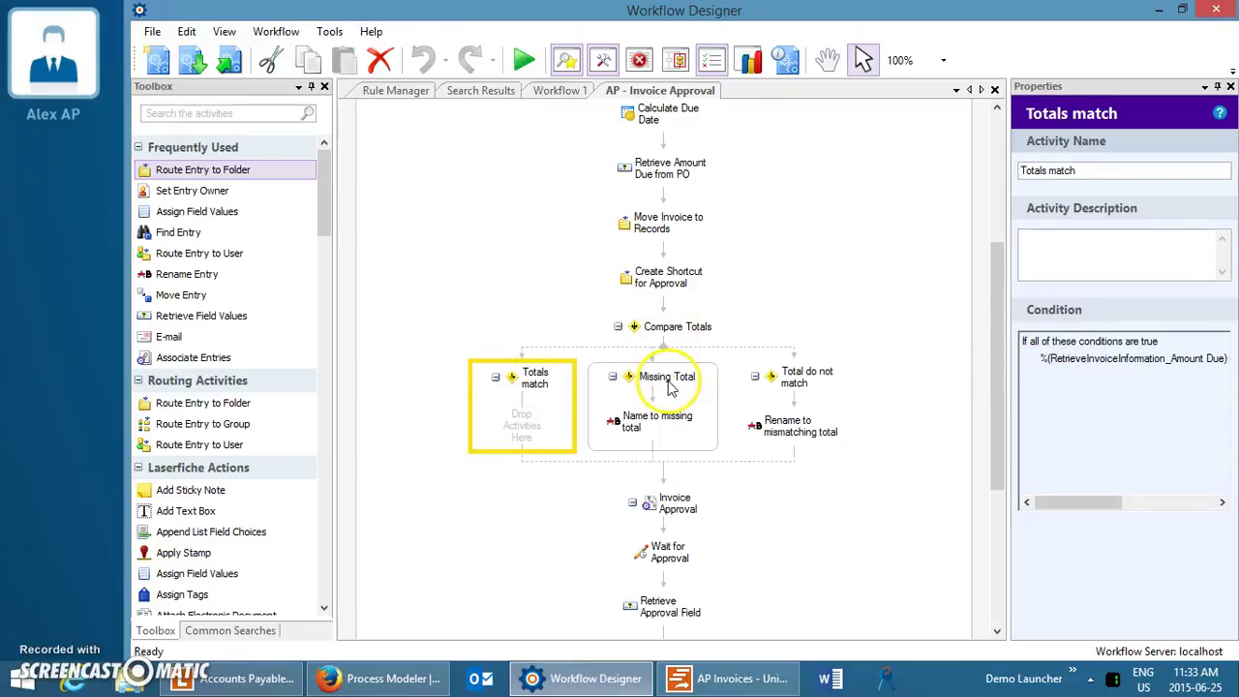
left_click(608, 384)
left_click(819, 392)
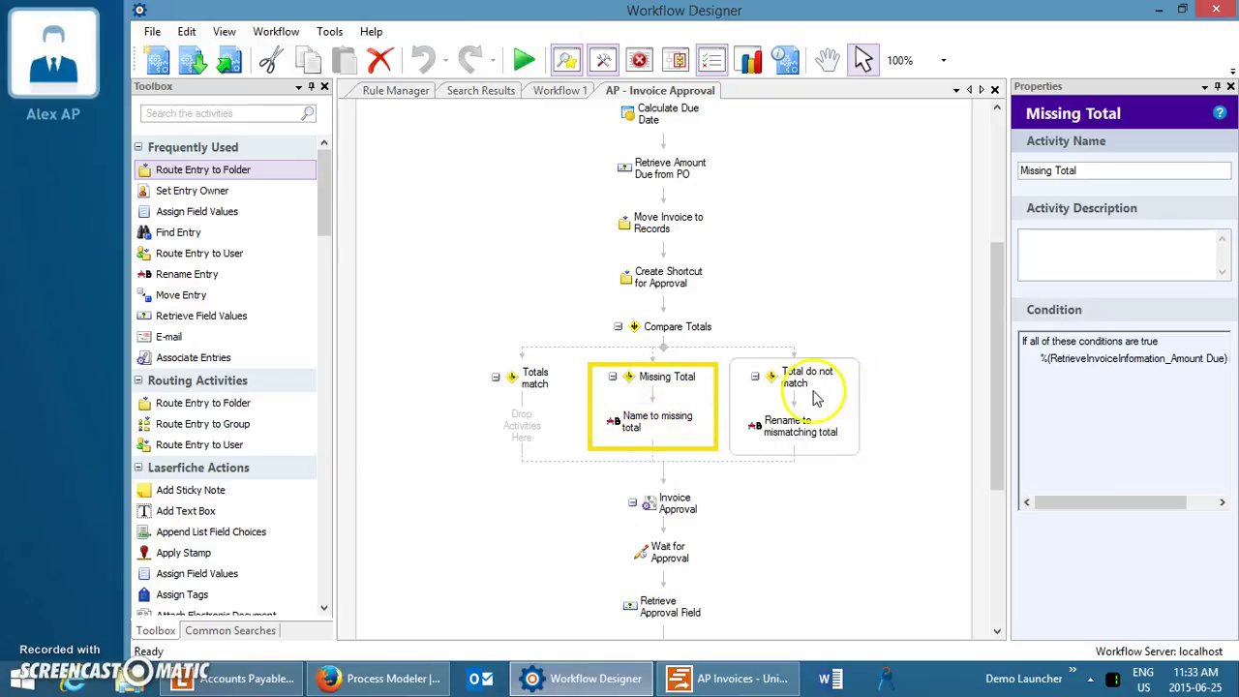
left_click(661, 384)
Examine the Invoice Approval activities and the Approved and Declined branches of the AP Decision
left_click_drag(998, 388, 1013, 456)
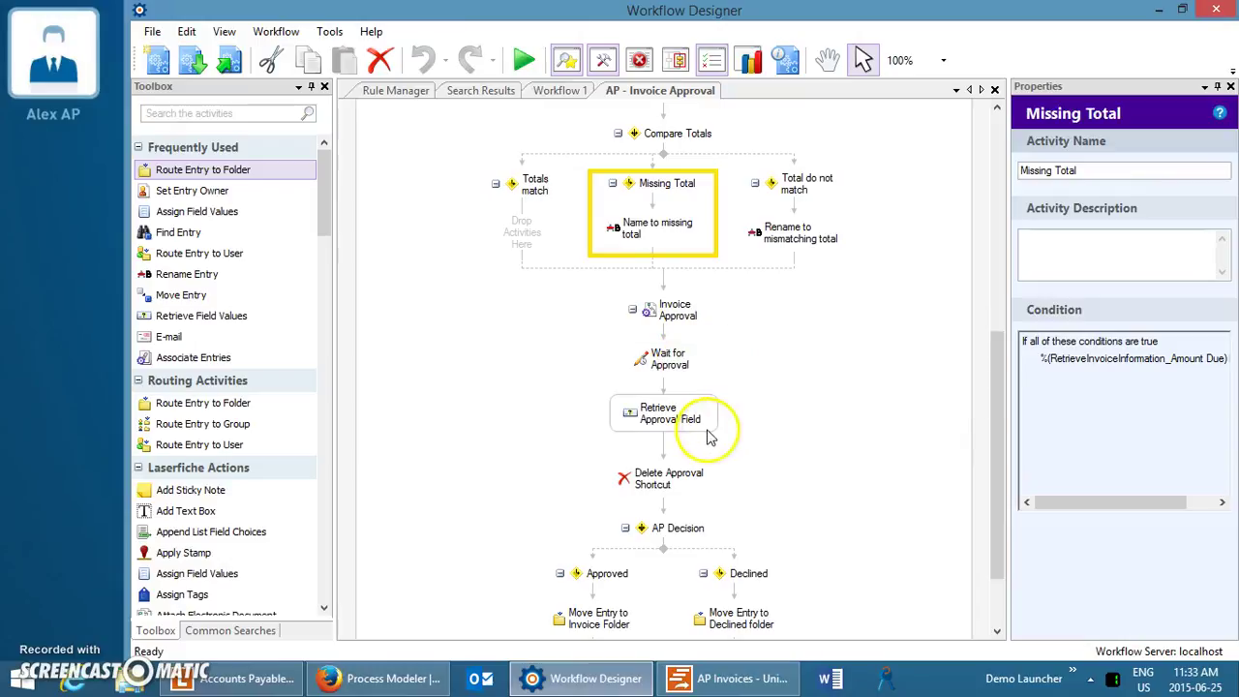
left_click_drag(987, 511, 1004, 615)
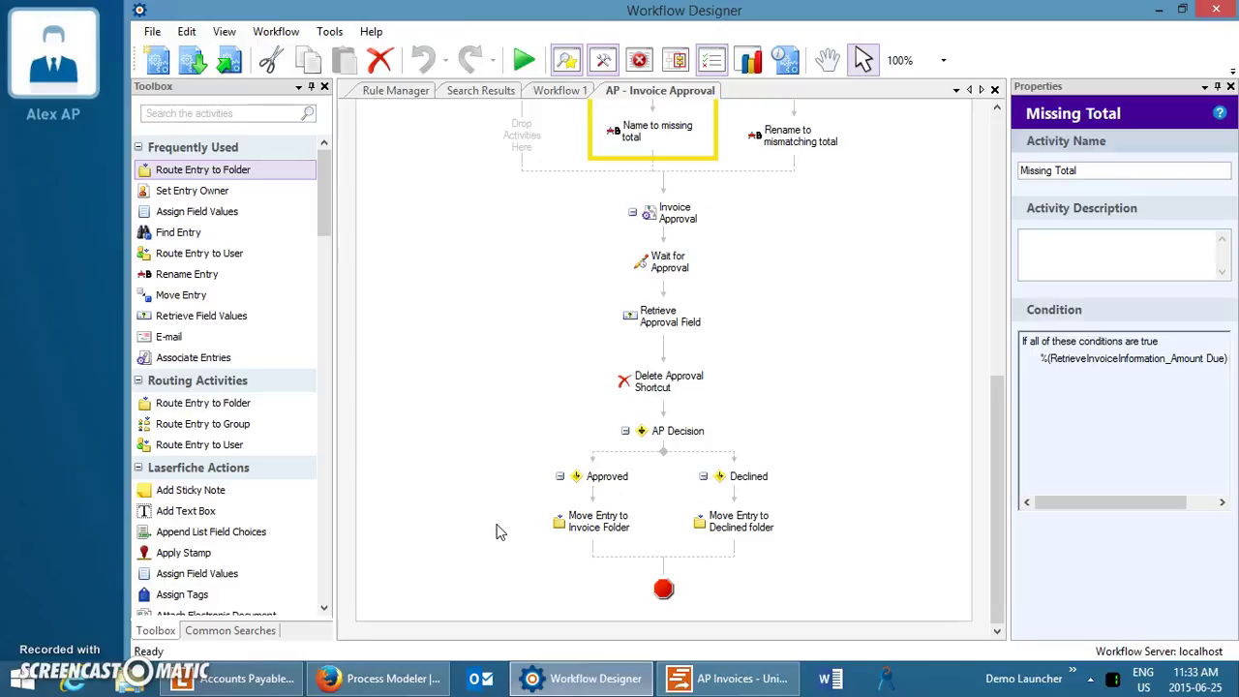
left_click(998, 356)
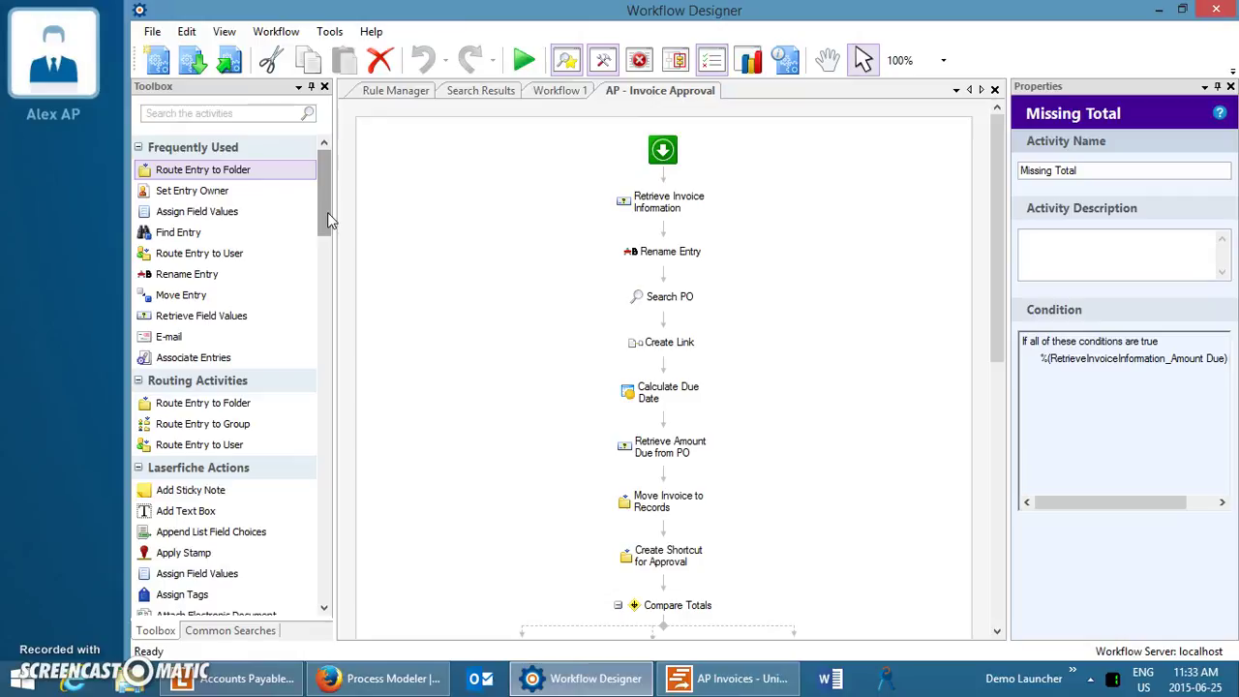
left_click_drag(328, 212, 327, 200)
scroll(871, 476, "down", 4)
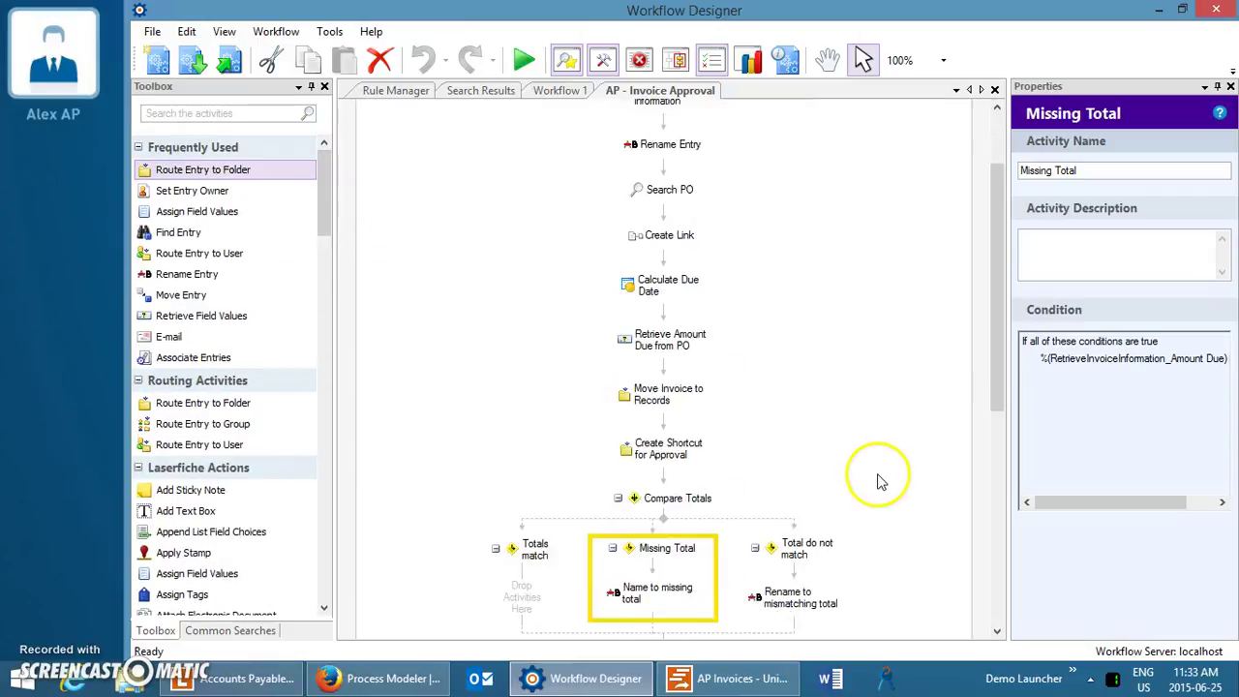
scroll(875, 472, "up", 3)
scroll(874, 471, "up", 1)
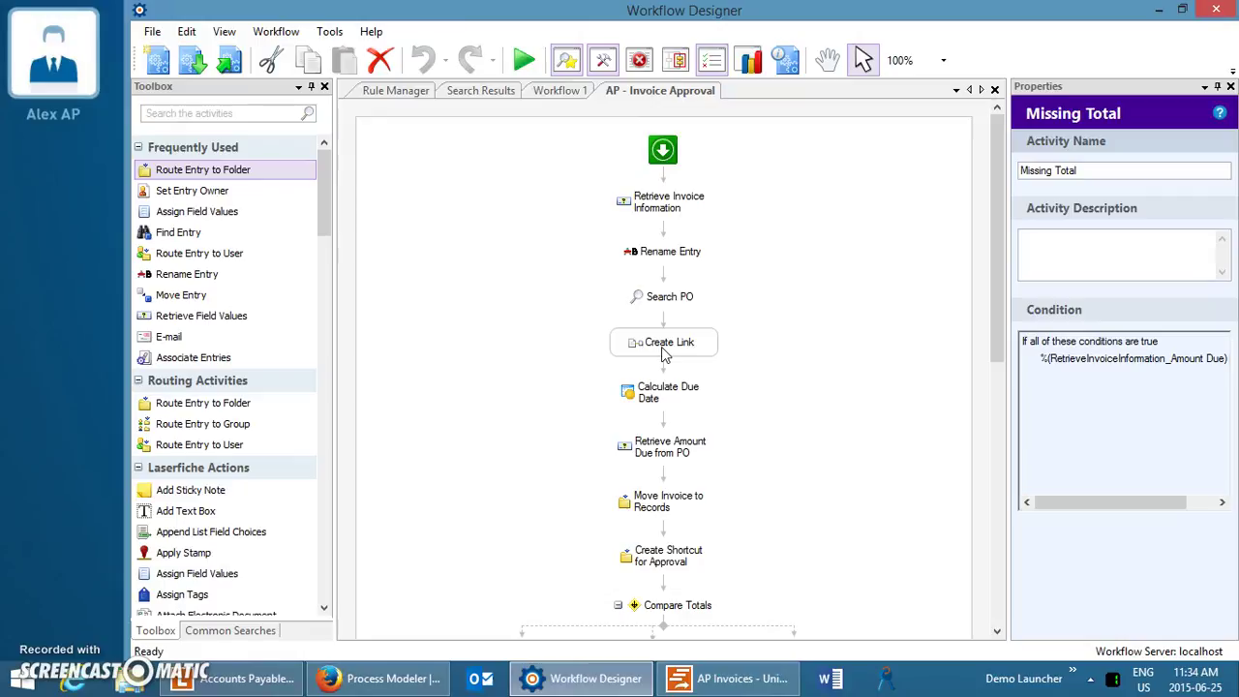
Examine the Calculate Due Date properties and look through the available activities, including Enterprise Integration, Workflow Actions, Business Process and Laserfiche Forms
left_click(659, 395)
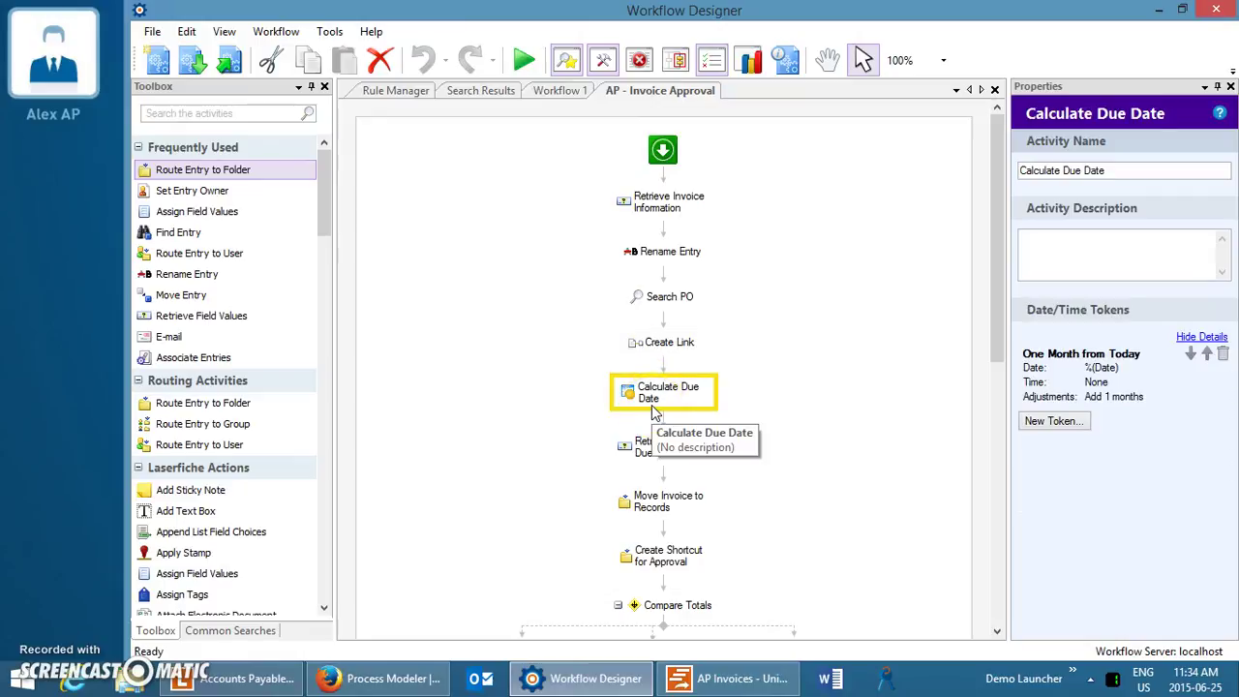
left_click_drag(320, 207, 326, 489)
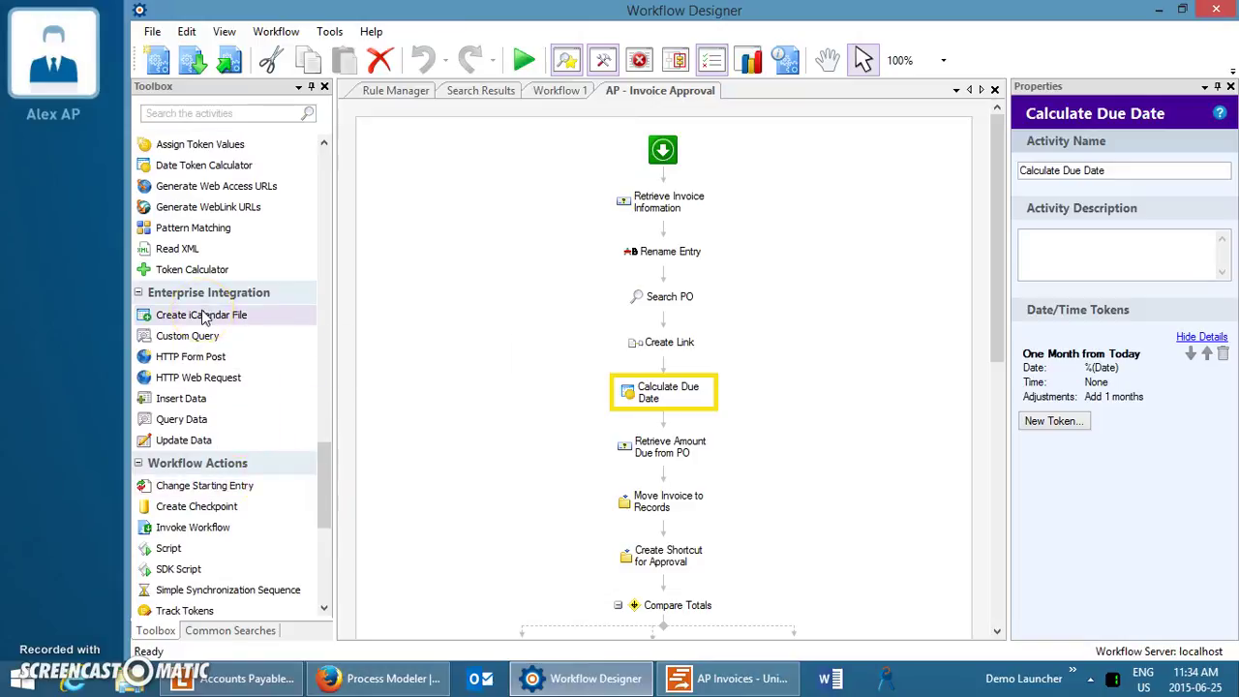
left_click(205, 405)
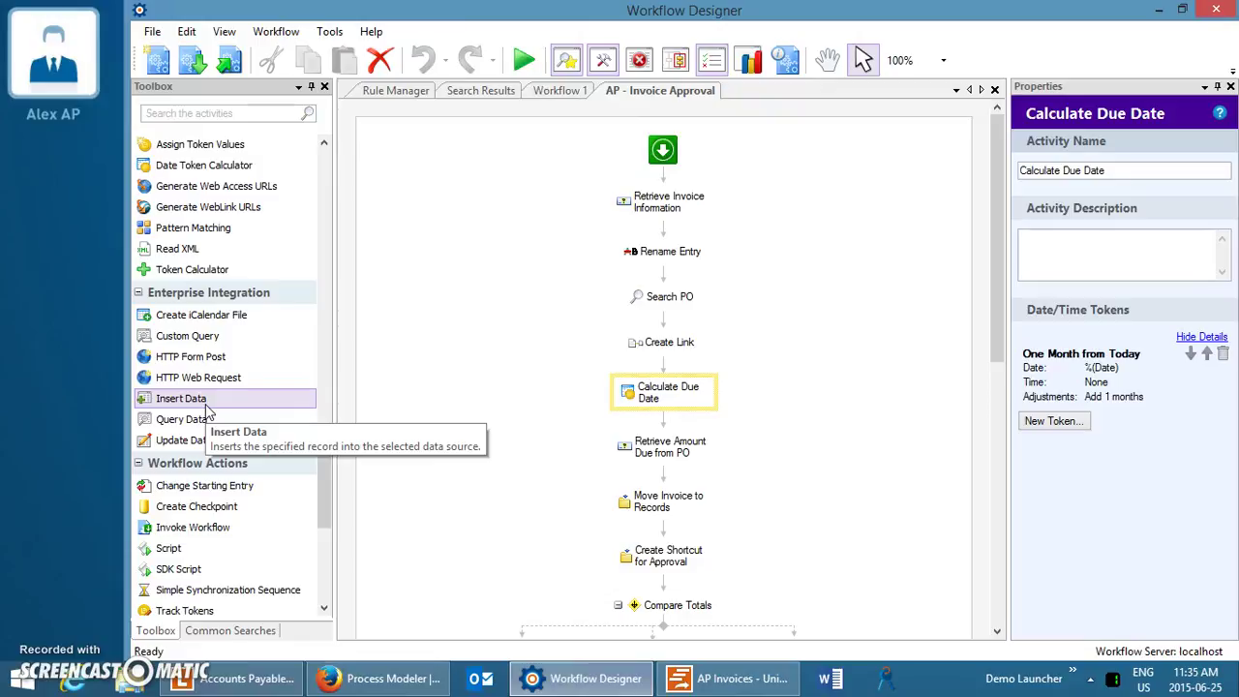
left_click(198, 358)
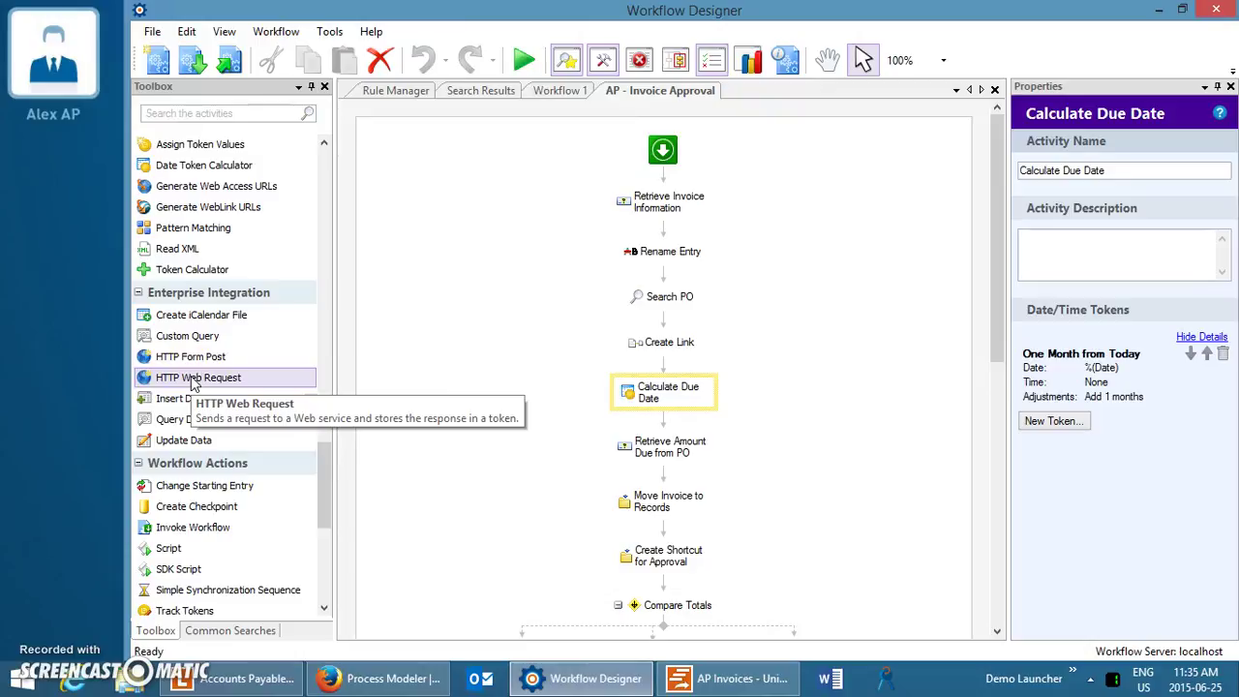
left_click_drag(327, 471, 294, 592)
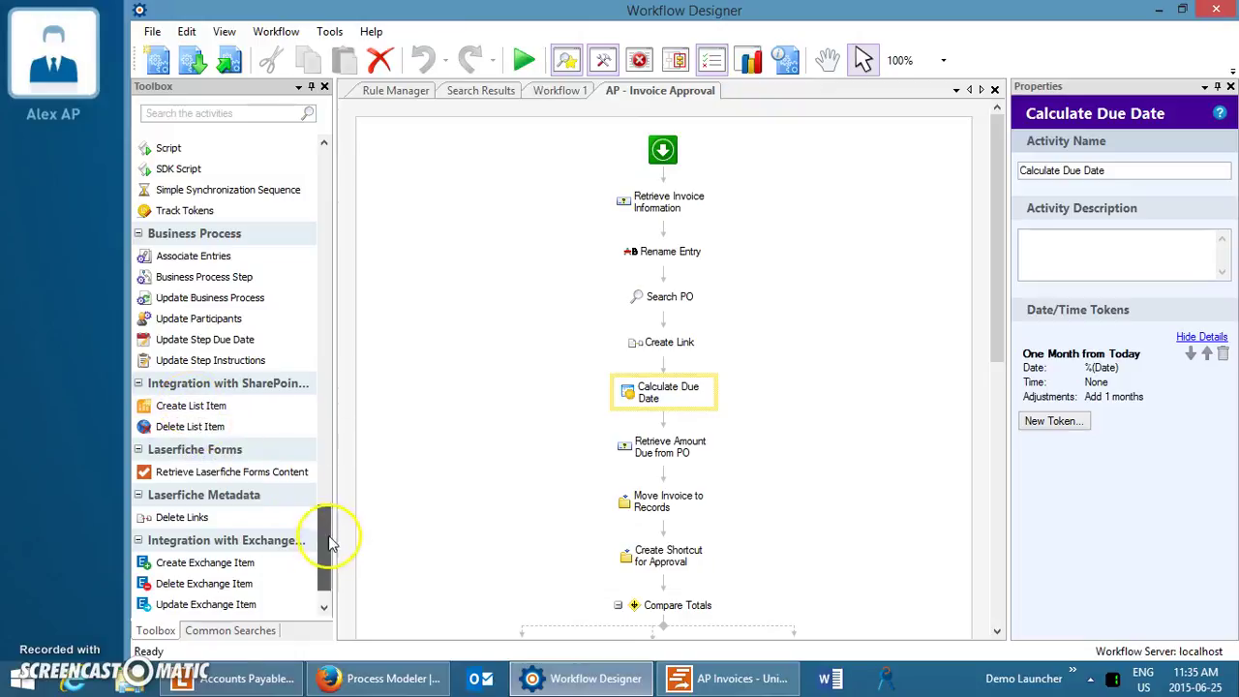
left_click_drag(326, 533, 327, 517)
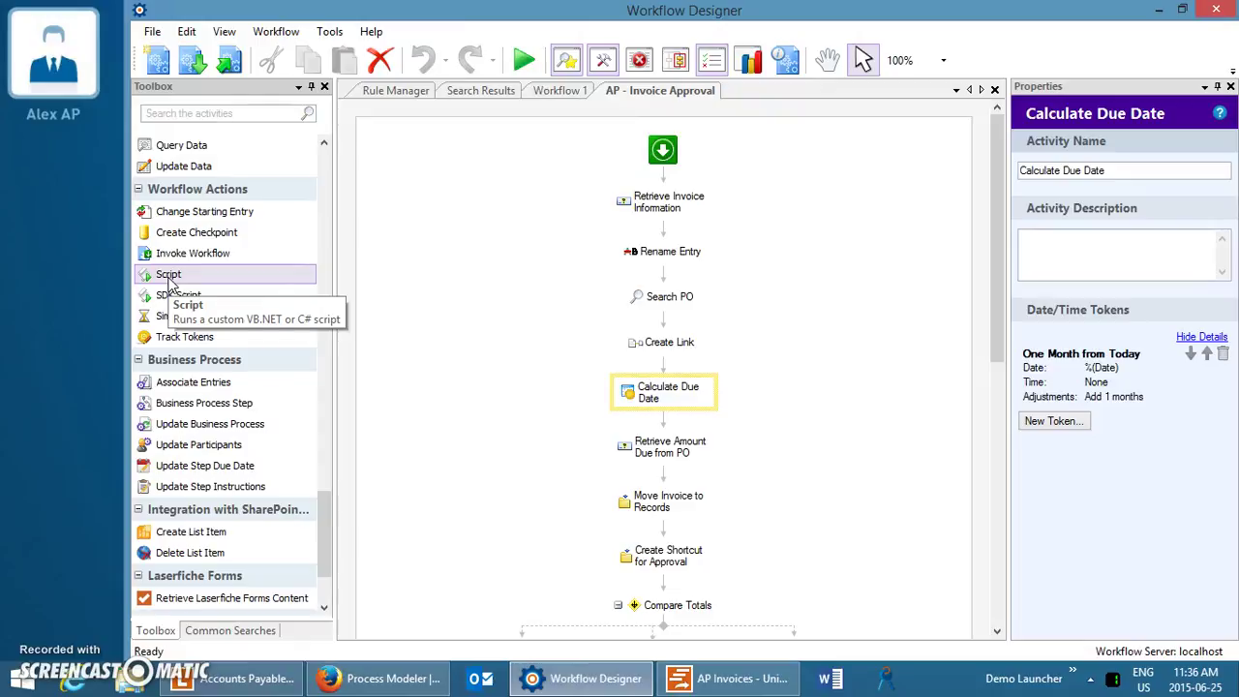
Switch to the AP Invoices session in Quick Fields and look through the processes available for First Page Identification of the Invoices class
left_click(701, 681)
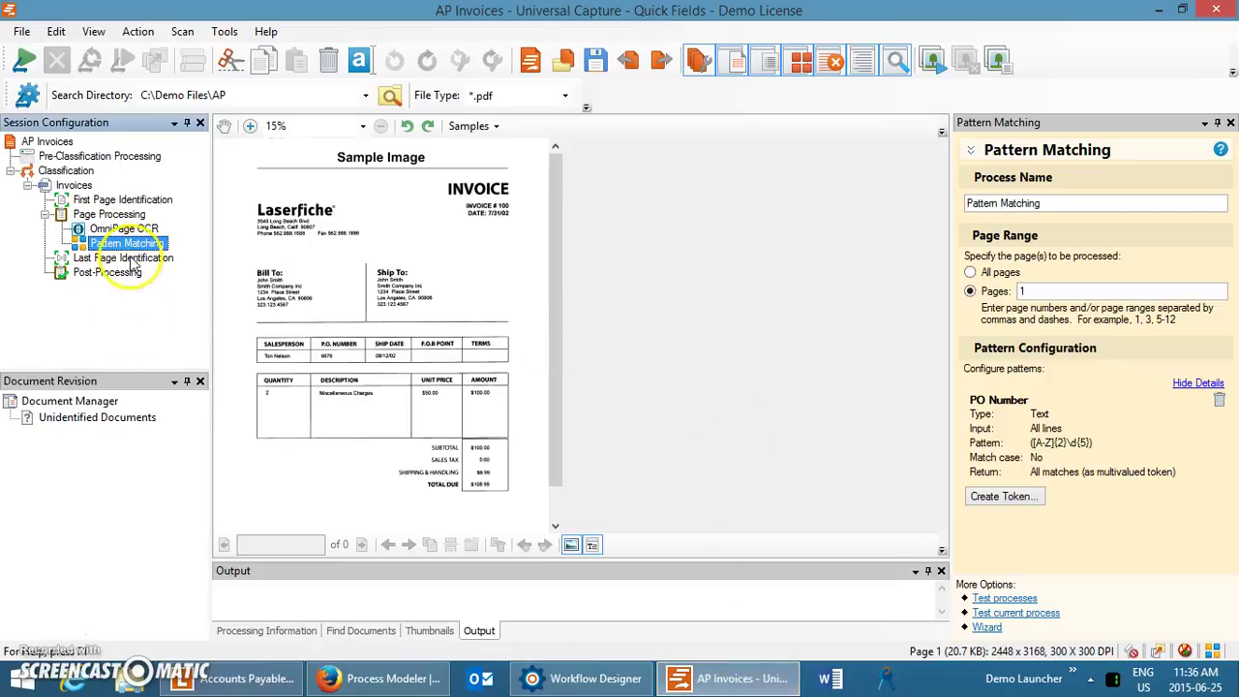
left_click(83, 200)
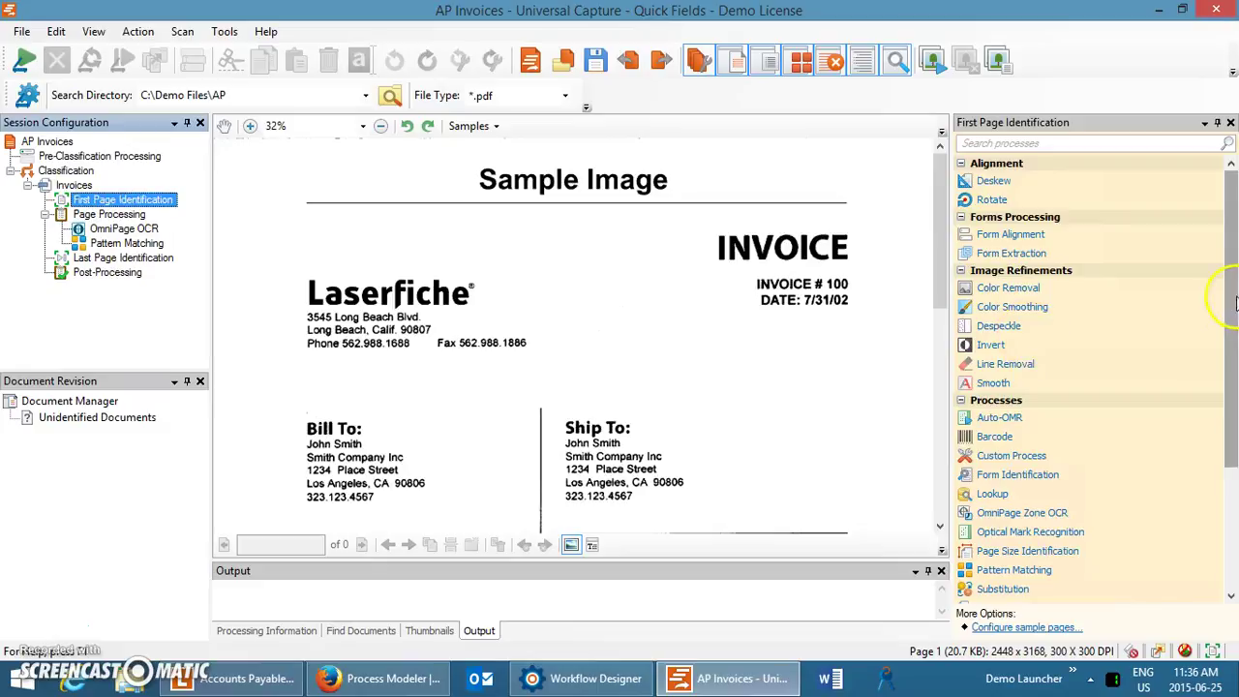
left_click_drag(1233, 308, 1236, 437)
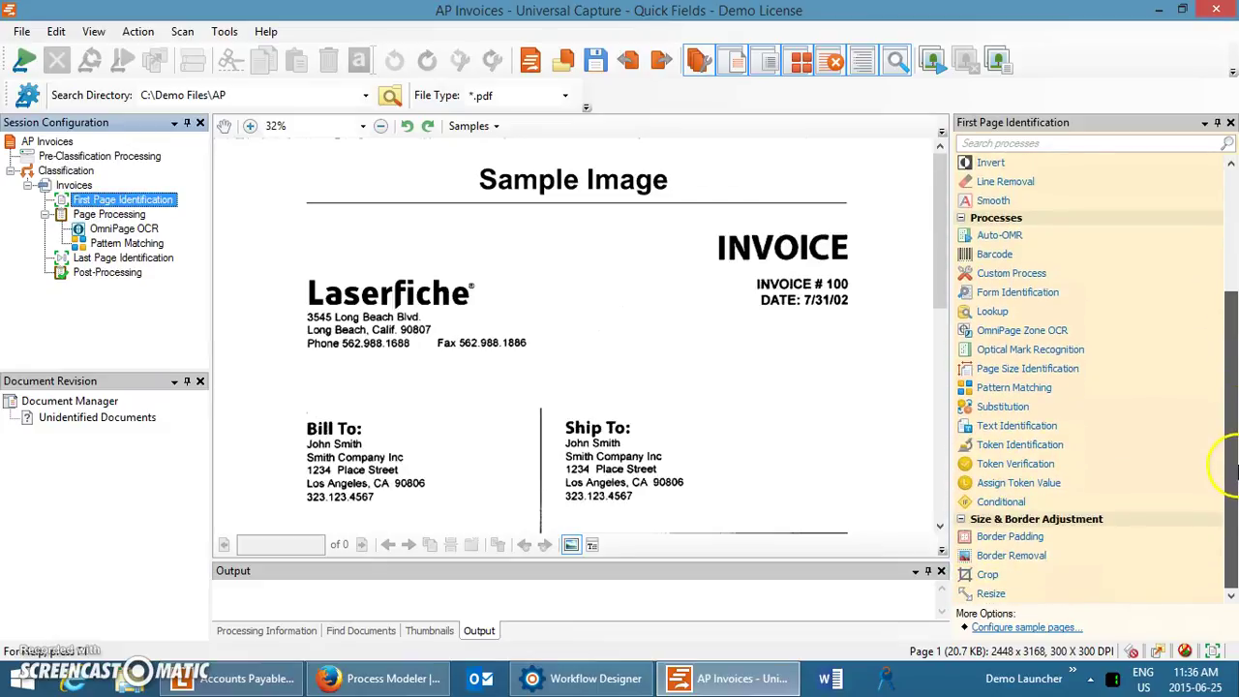